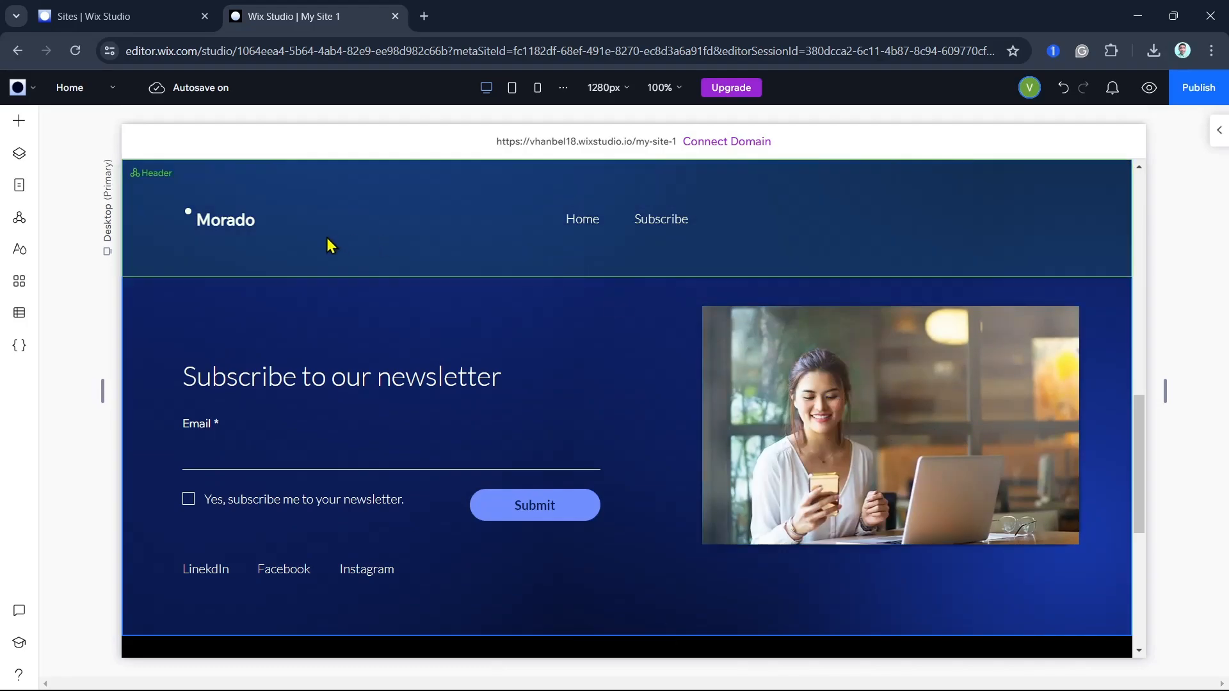
Delete the photo container of the woman with a phone and laptop beside the newsletter form.
left_click(866, 394)
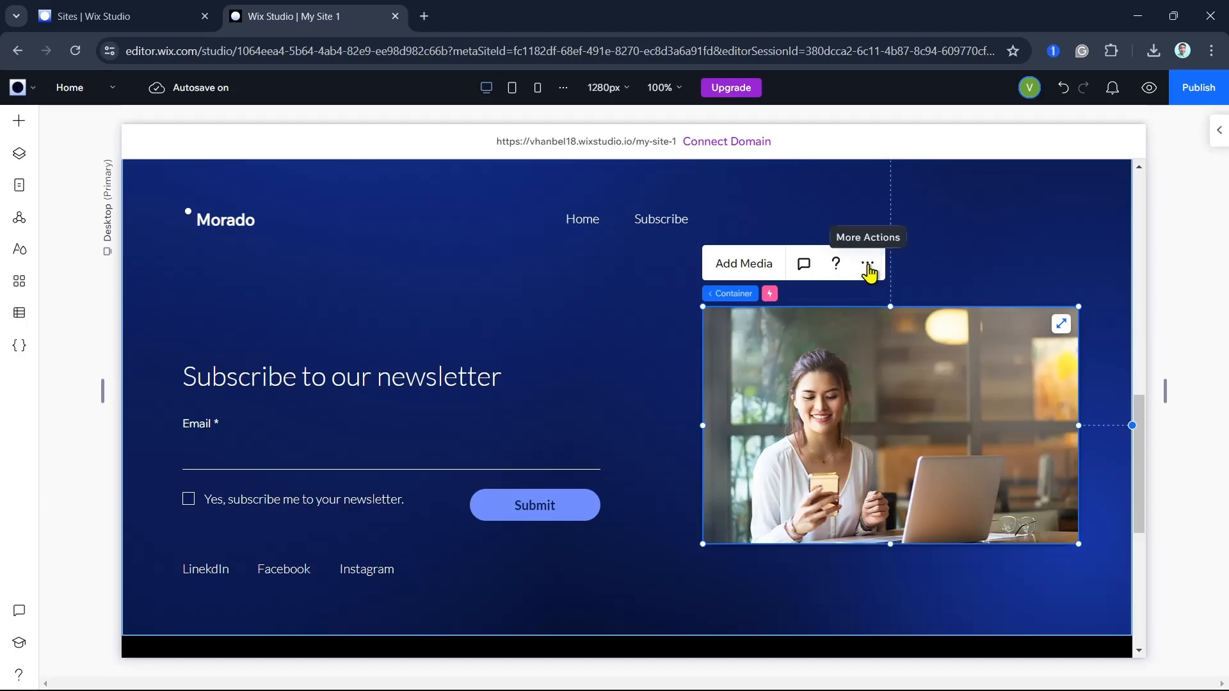
left_click(867, 263)
left_click(922, 334)
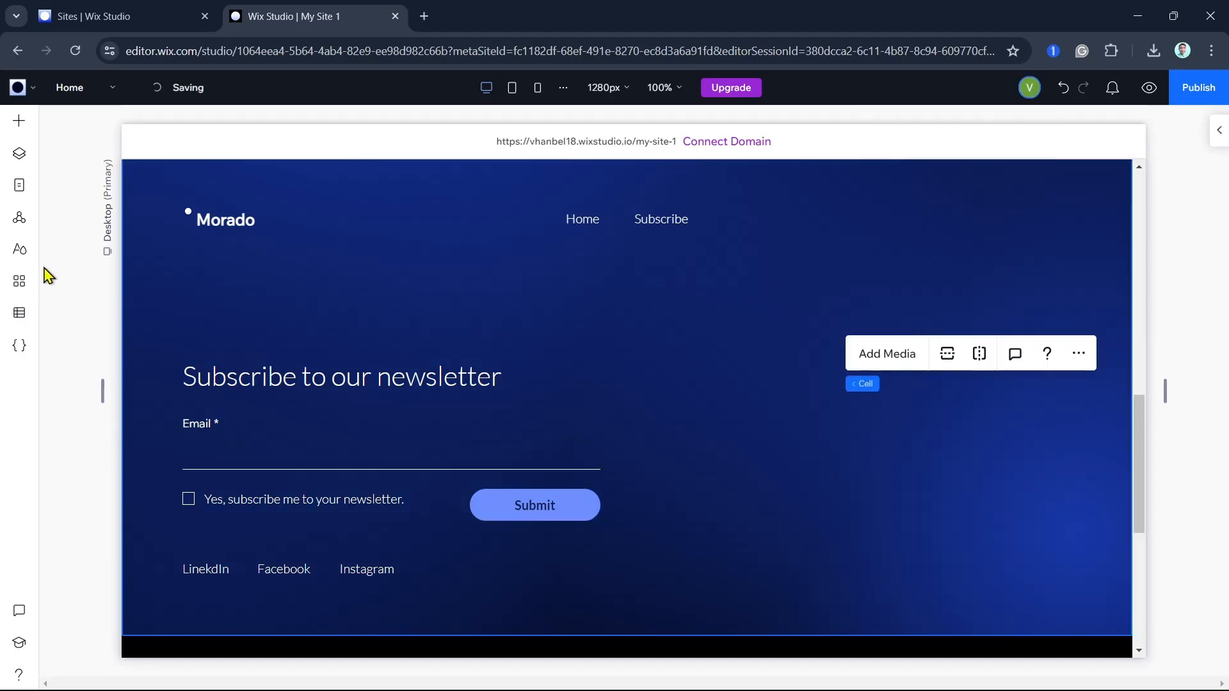
Add a video box to the newsletter section, place it in the empty space beside the form, and enlarge it to fill that space.
left_click(26, 132)
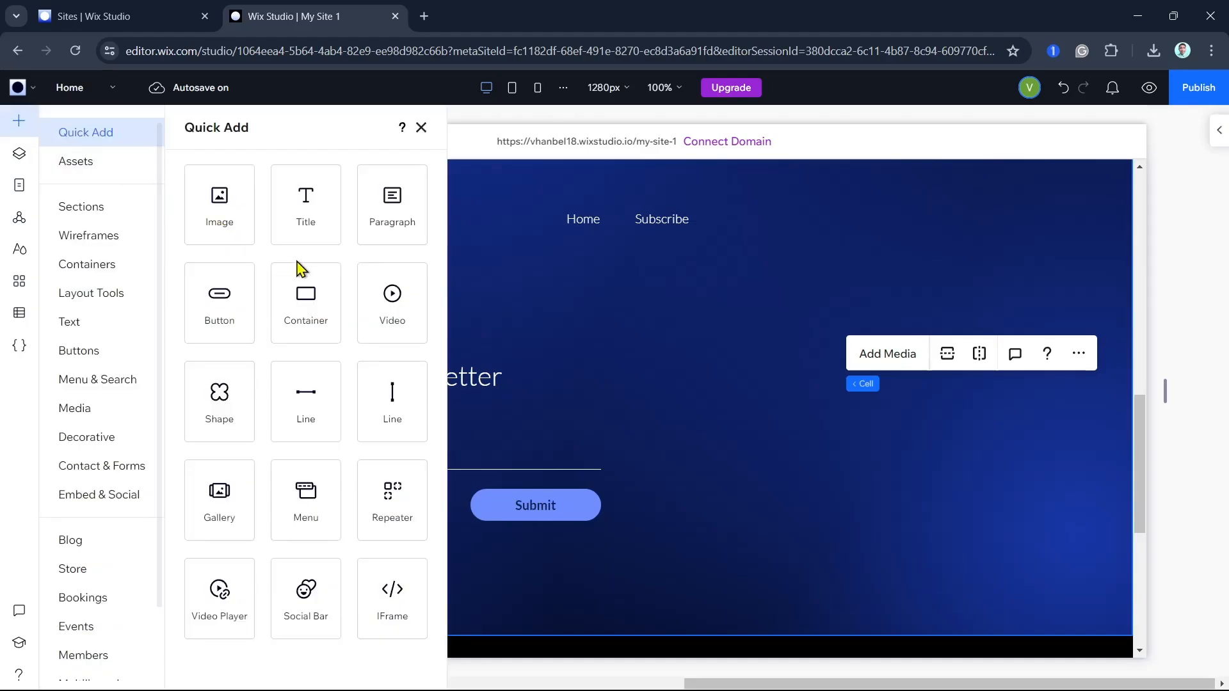
left_click(418, 330)
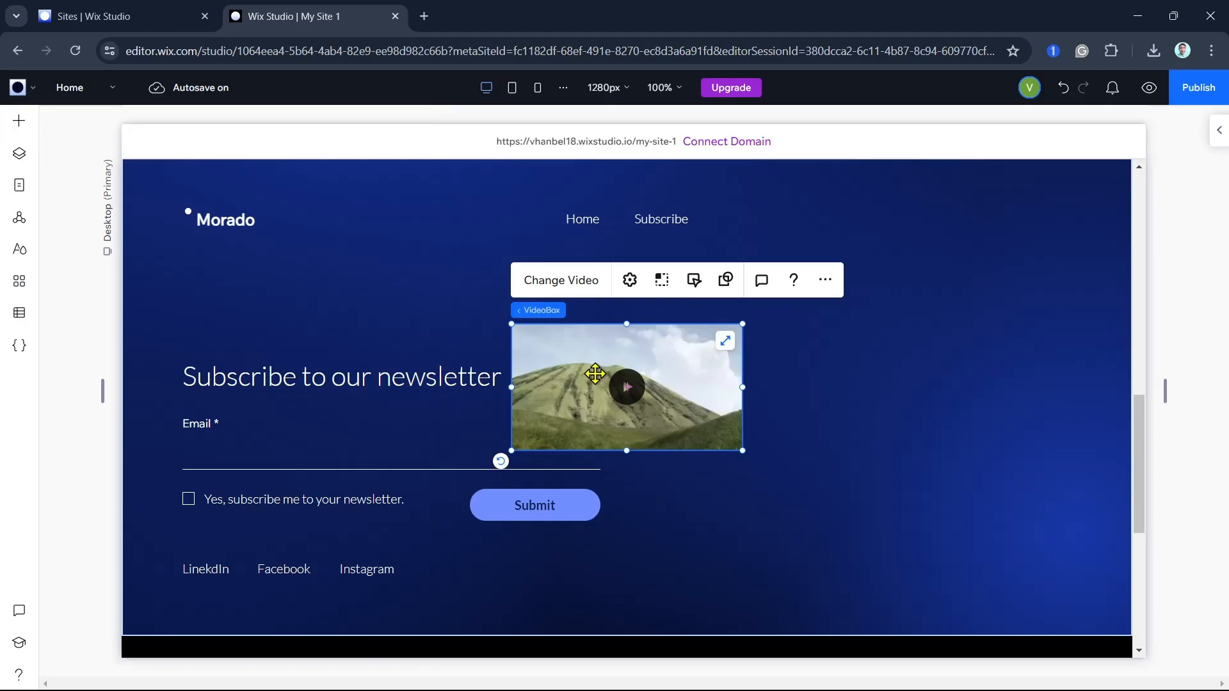
left_click_drag(595, 374, 909, 407)
left_click_drag(824, 356, 706, 209)
mouse_move(948, 439)
left_mouse_down()
mouse_move(960, 459)
mouse_move(966, 433)
left_mouse_up()
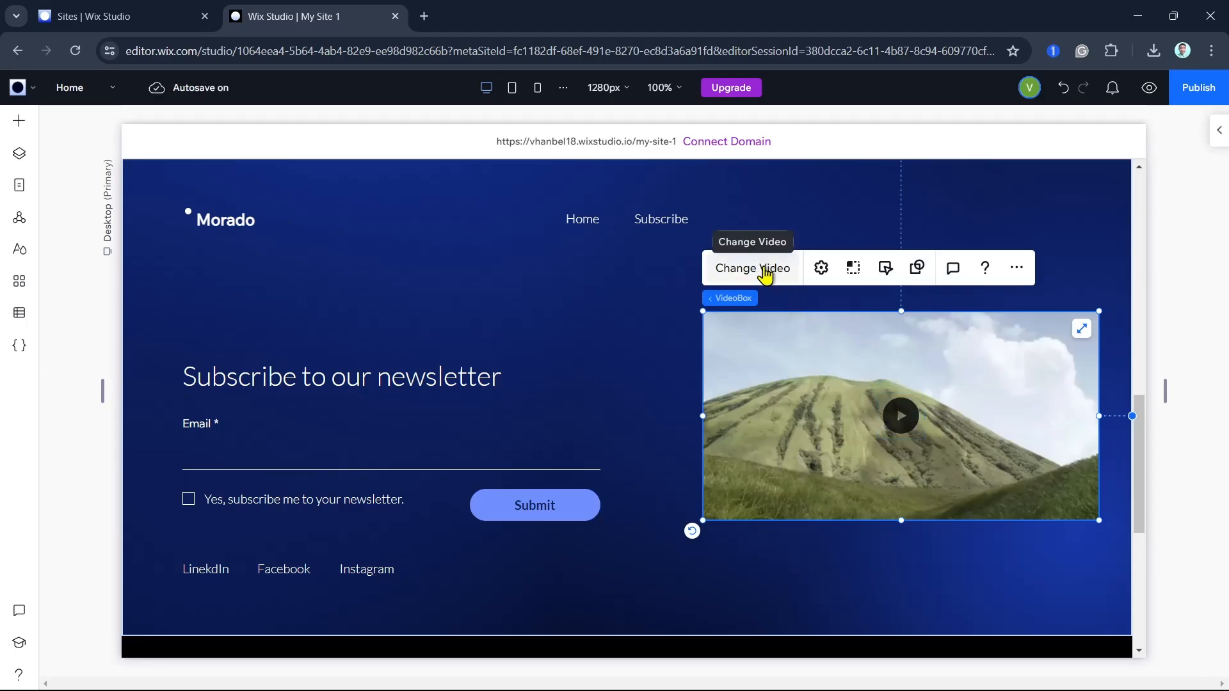
Open the video replacement library for the video box, browse Media from Wix, and search it for computer.
left_click(765, 271)
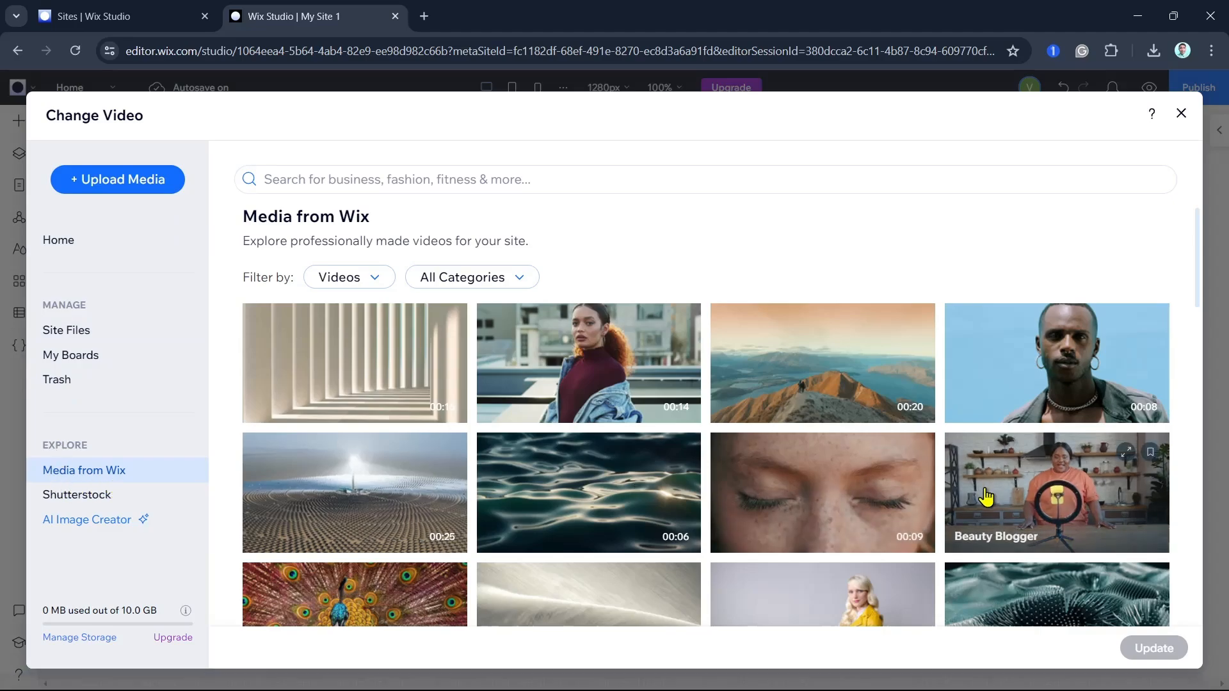
scroll(1031, 524, "down", 5)
scroll(970, 573, "down", 4)
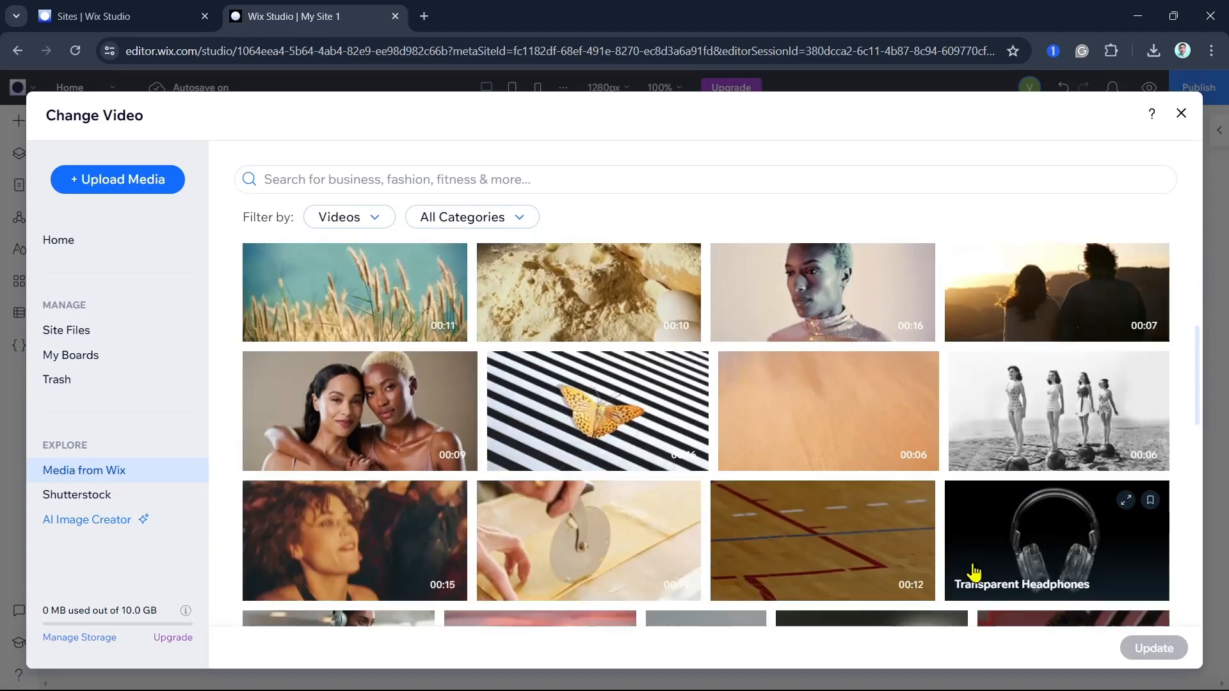
scroll(972, 570, "up", 6)
scroll(972, 571, "up", 4)
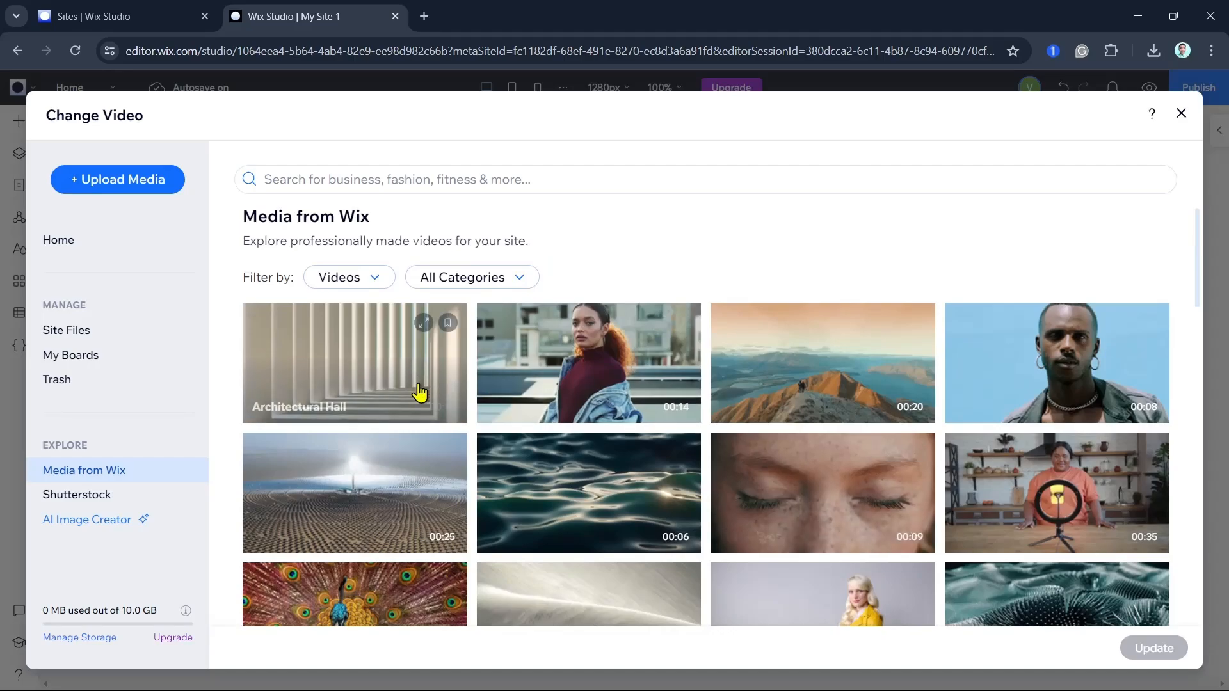
left_click(328, 177)
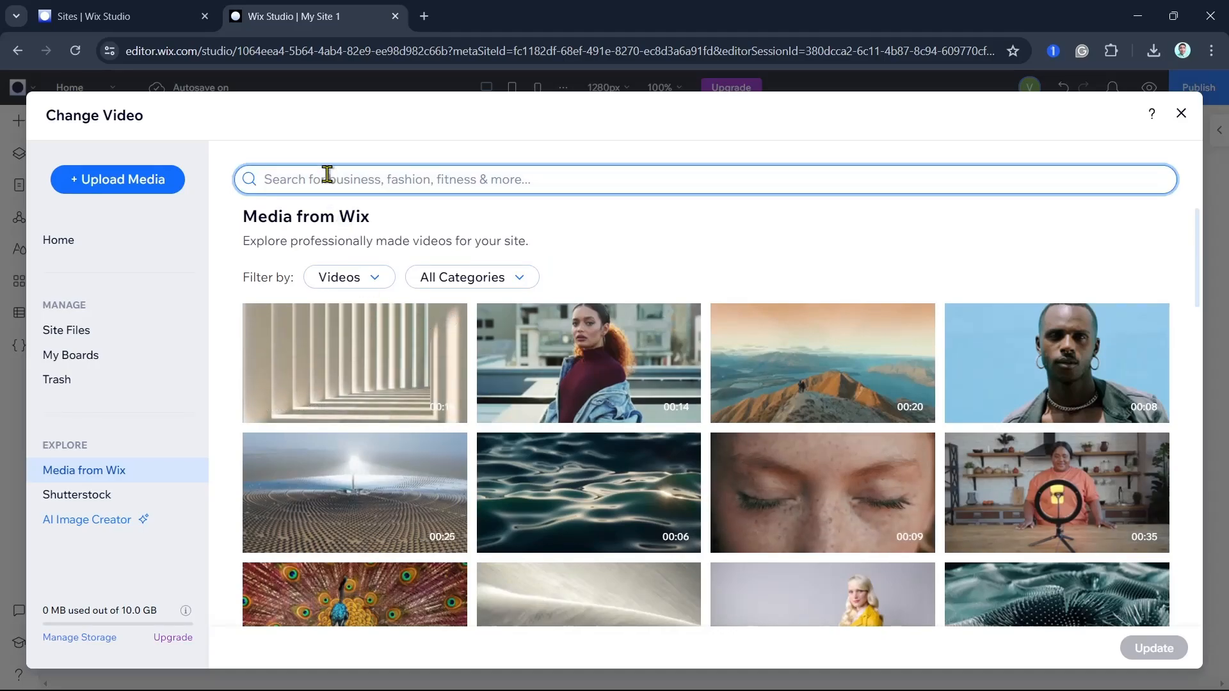
type("computer")
key("Return")
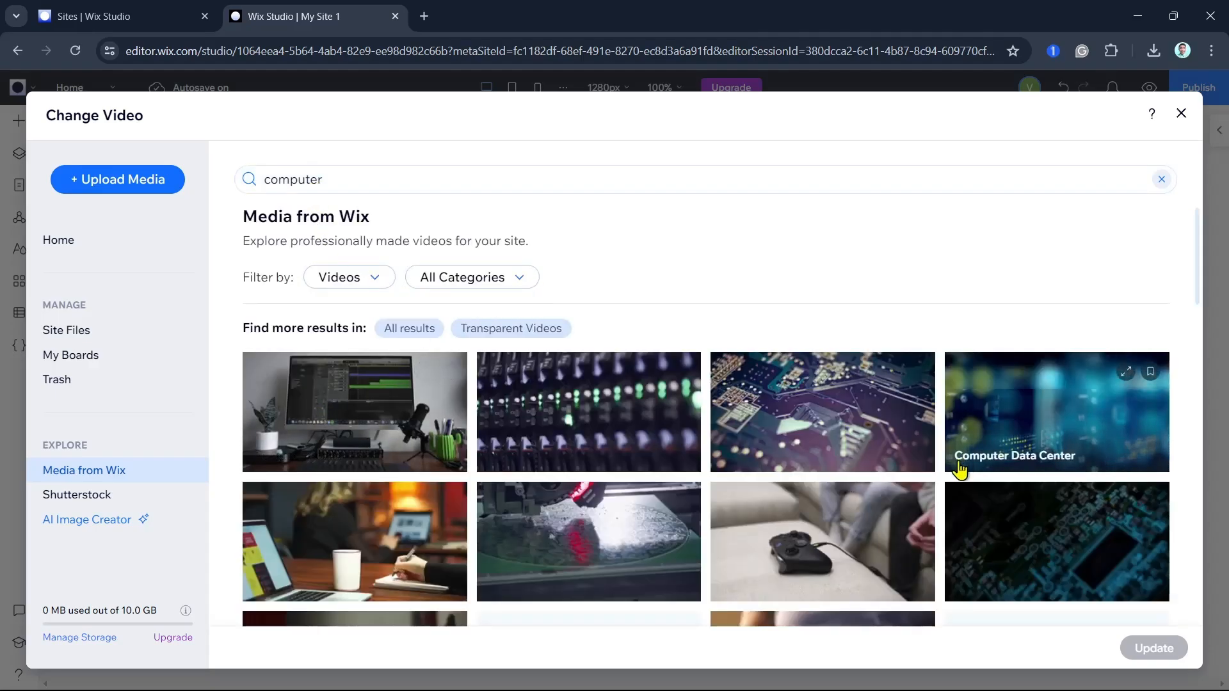
Look at the Shutterstock videos and the AI Image Creator as alternative media sources.
left_click(68, 506)
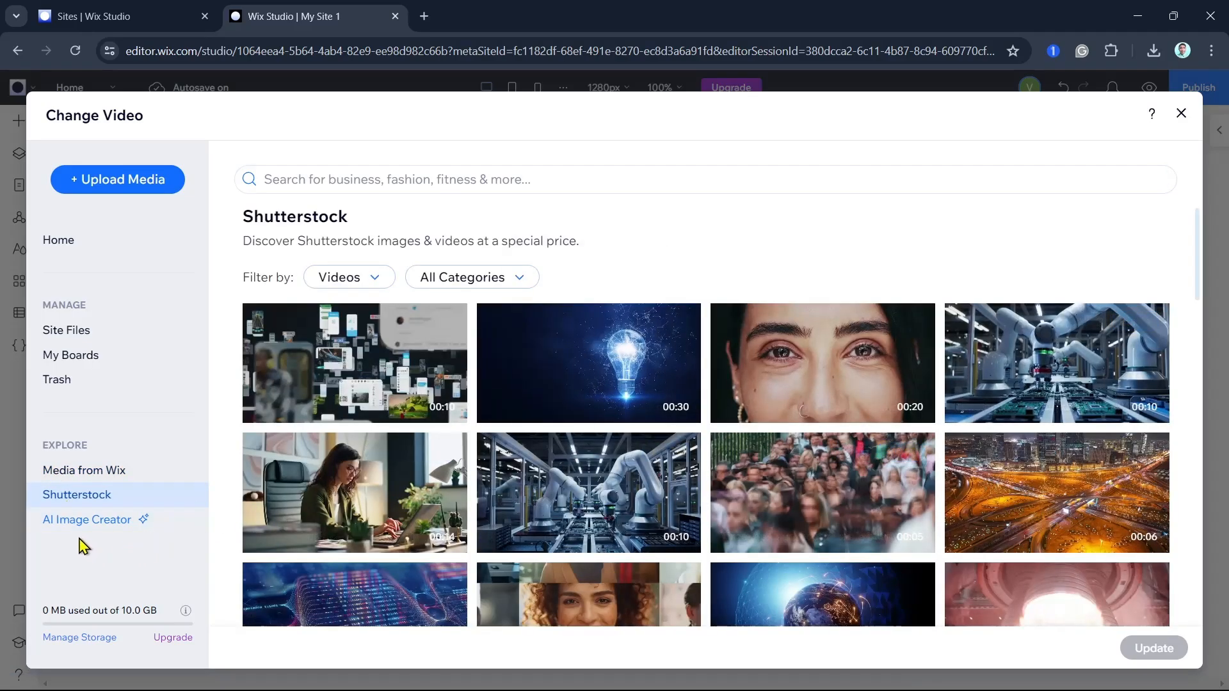
left_click(81, 538)
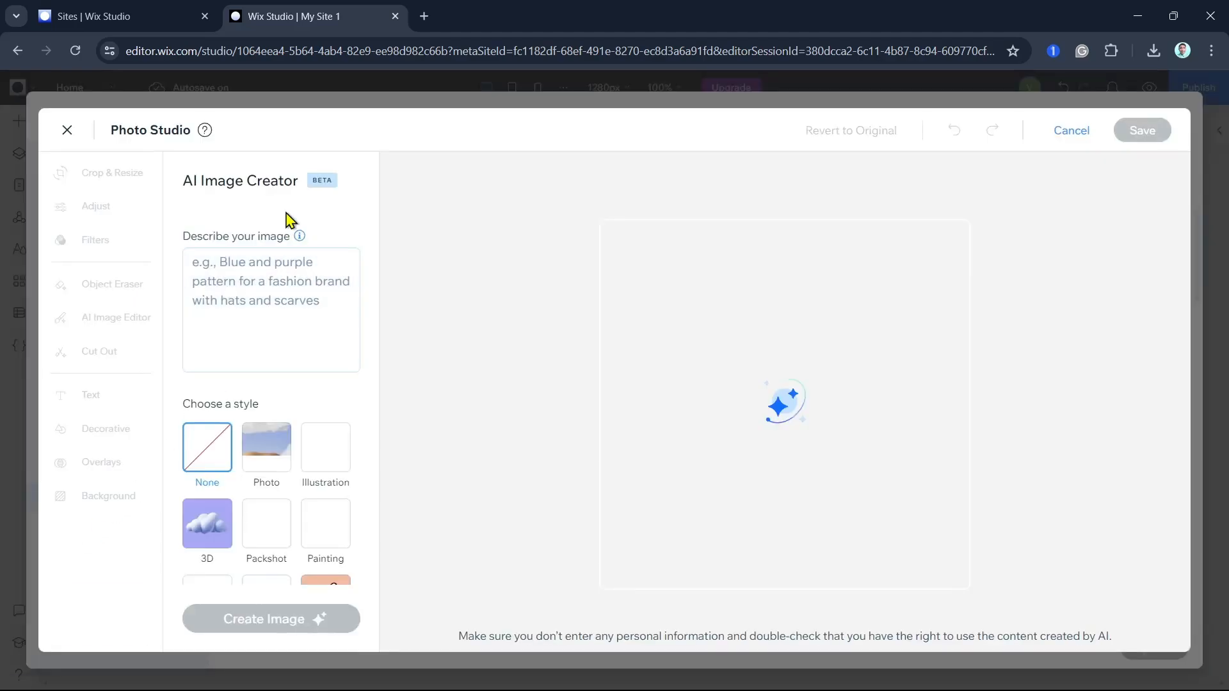
left_click(67, 131)
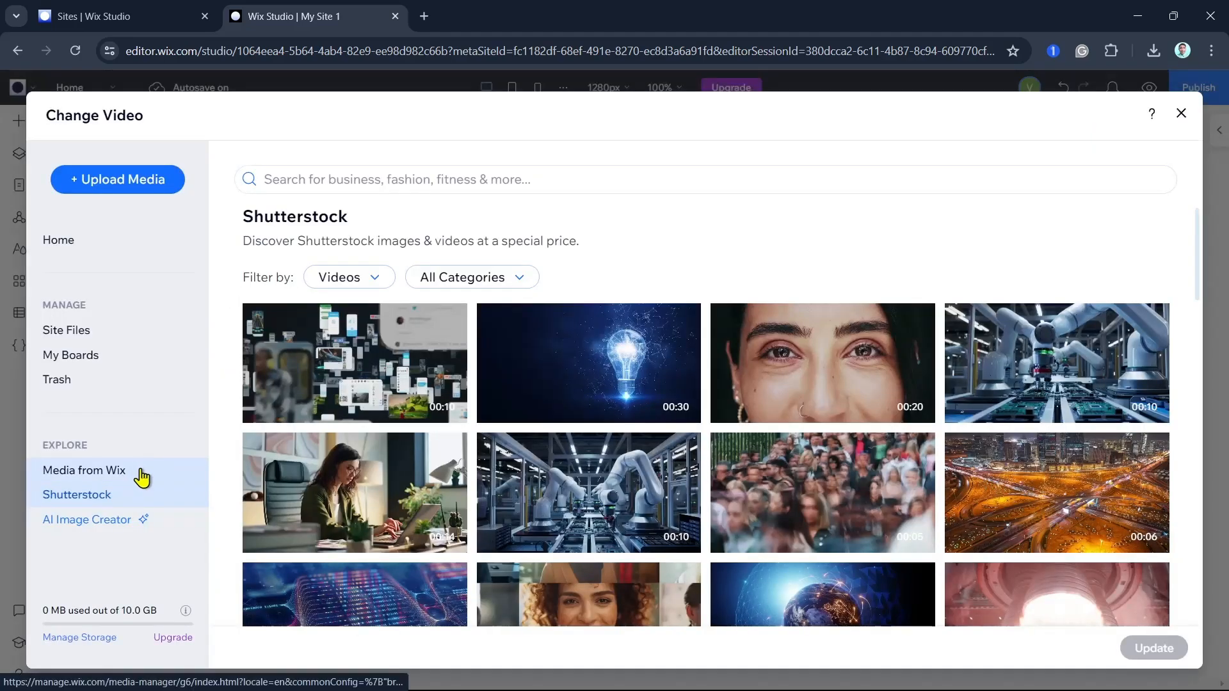
Try to upload video.mp4 from the computer's Videos folder as site media.
left_click(118, 186)
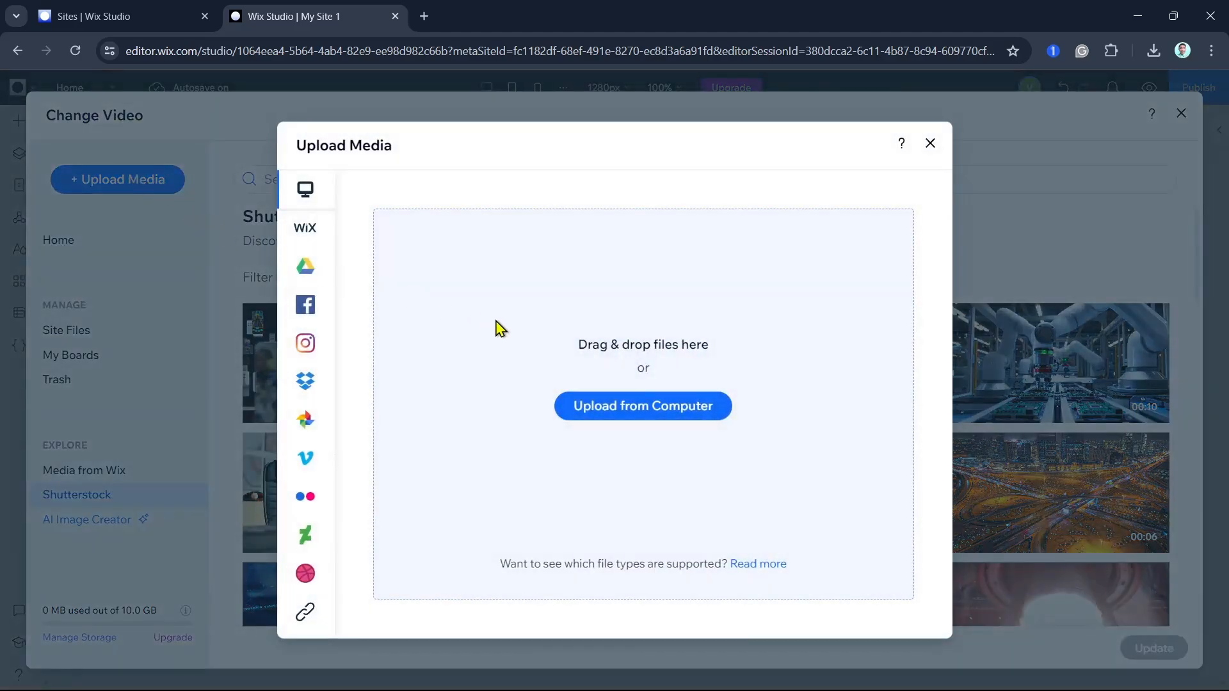
left_click(640, 413)
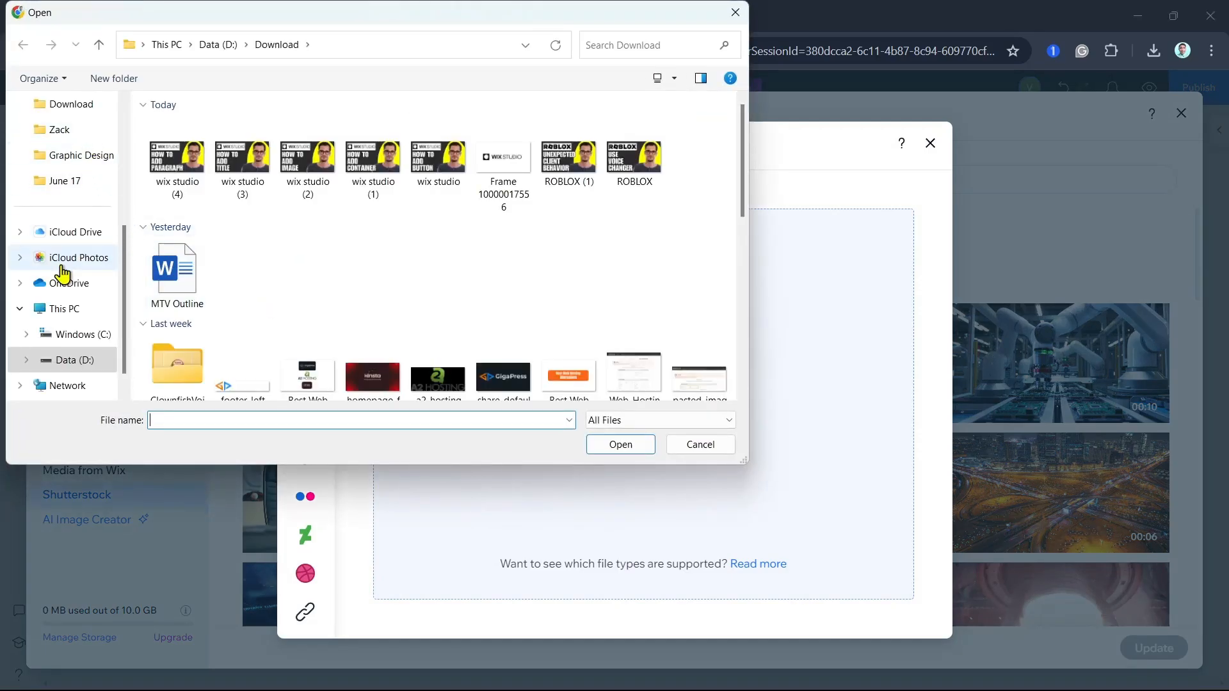
scroll(62, 274, "up", 2)
left_click(64, 233)
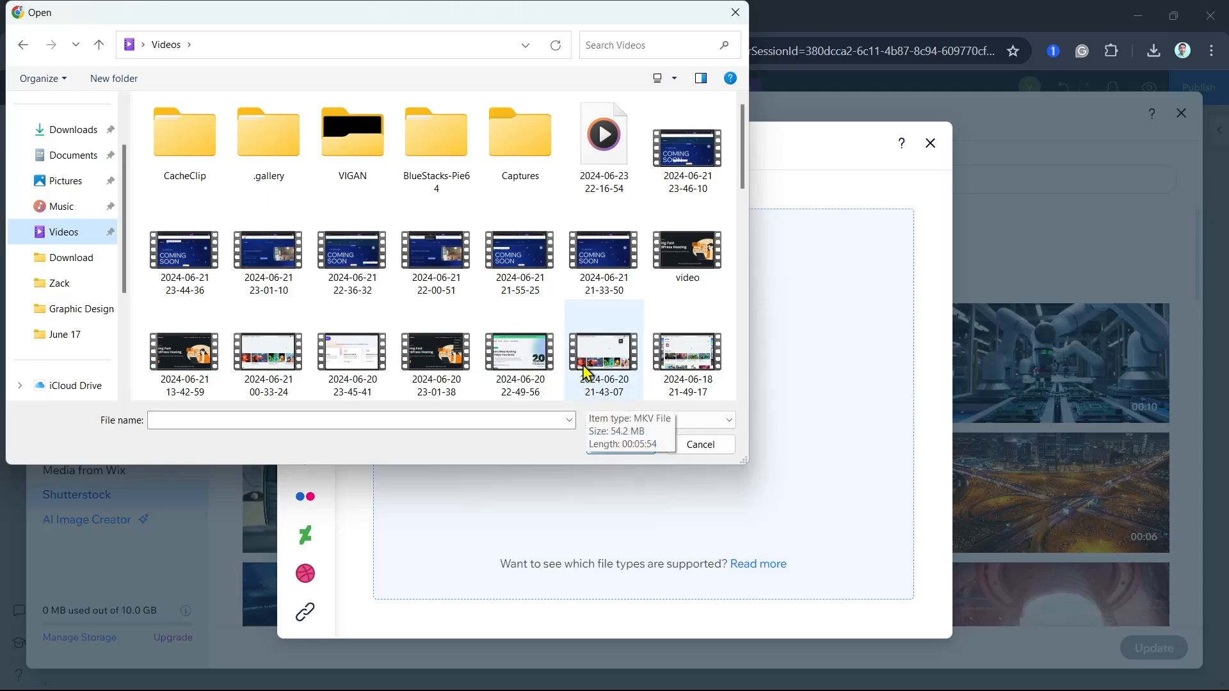
left_click(682, 272)
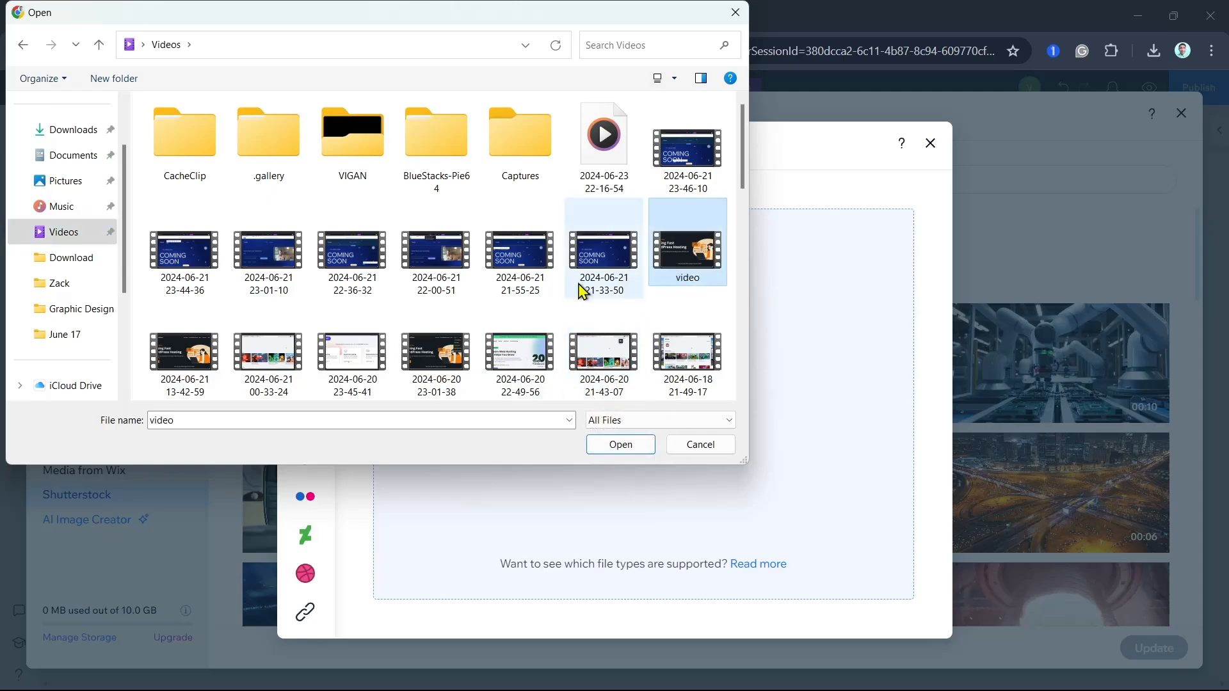
left_click(625, 452)
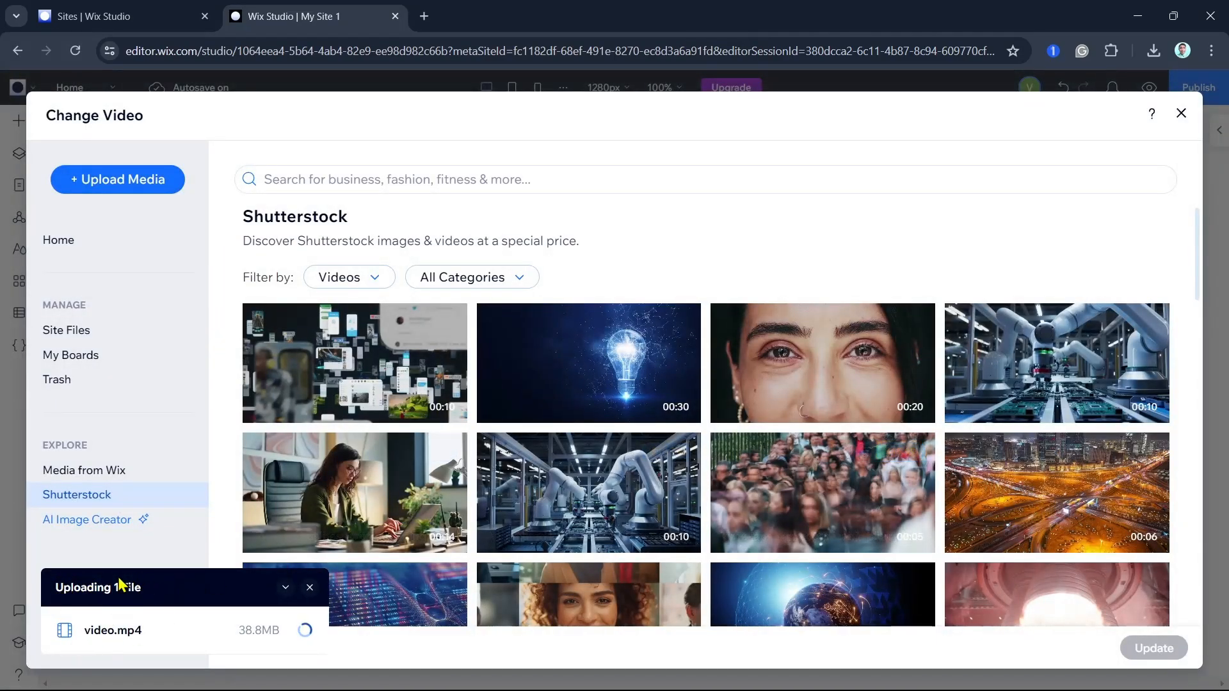
Replace the placeholder video with the 6-second Media from Wix clip of a blonde woman in a yellow jacket, and dismiss the upload notice.
left_click(73, 475)
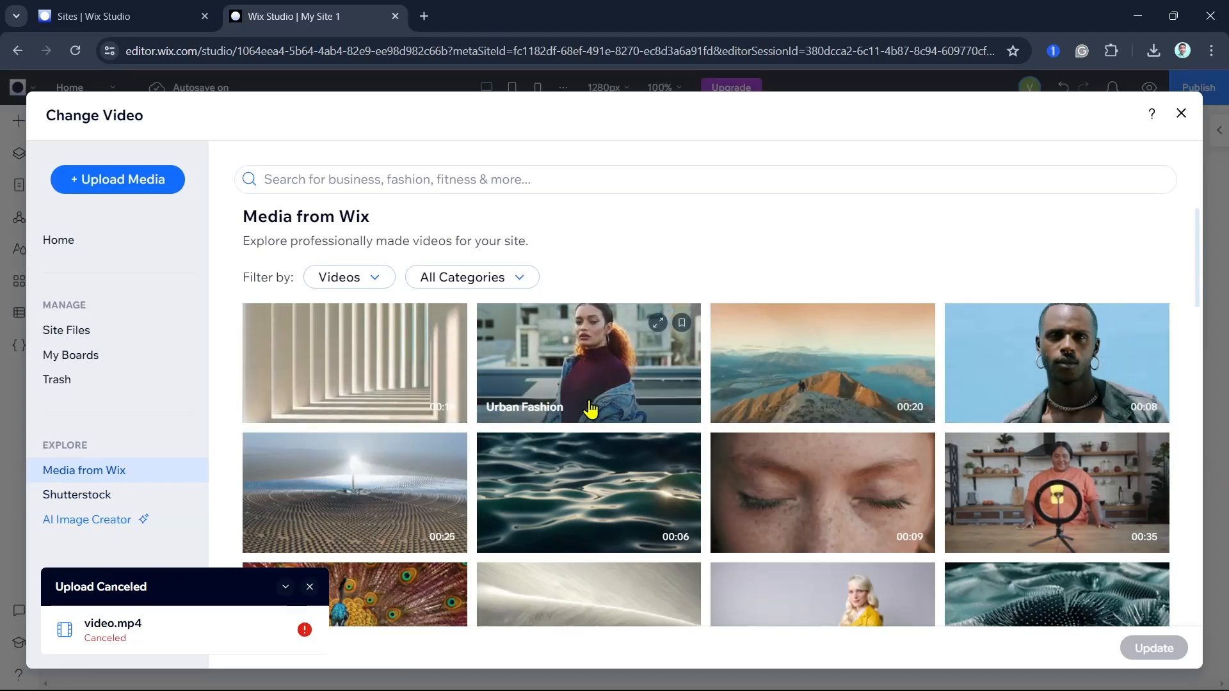
scroll(952, 423, "down", 7)
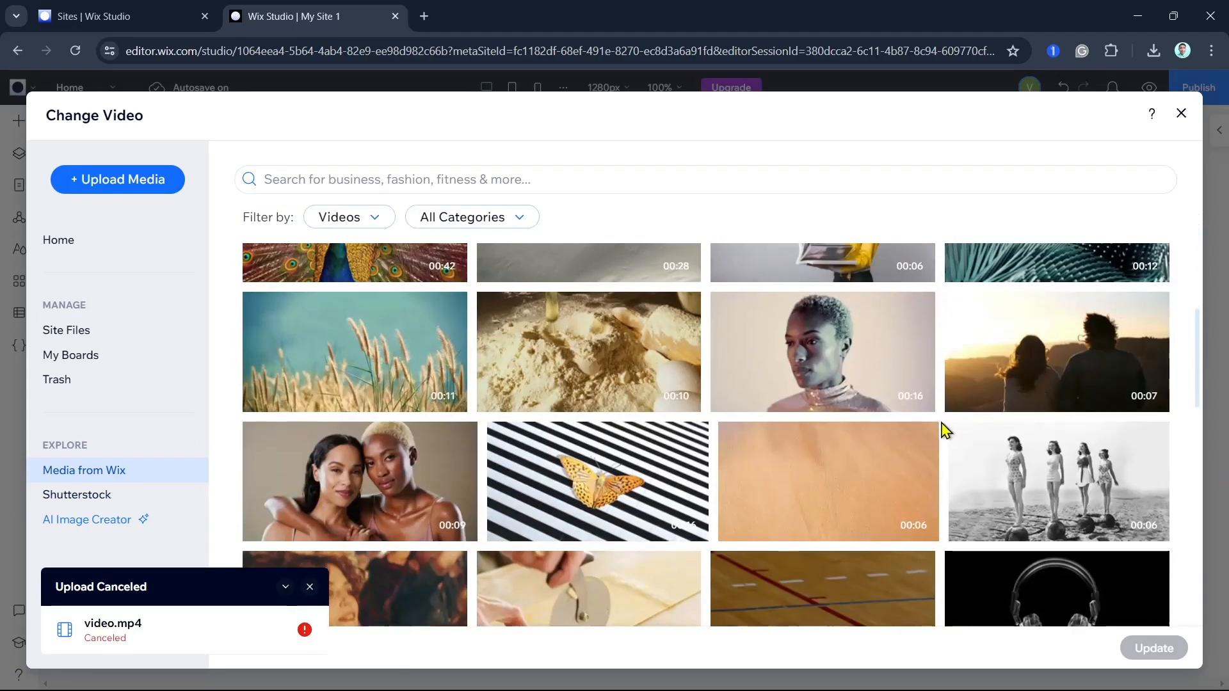
scroll(946, 427, "up", 4)
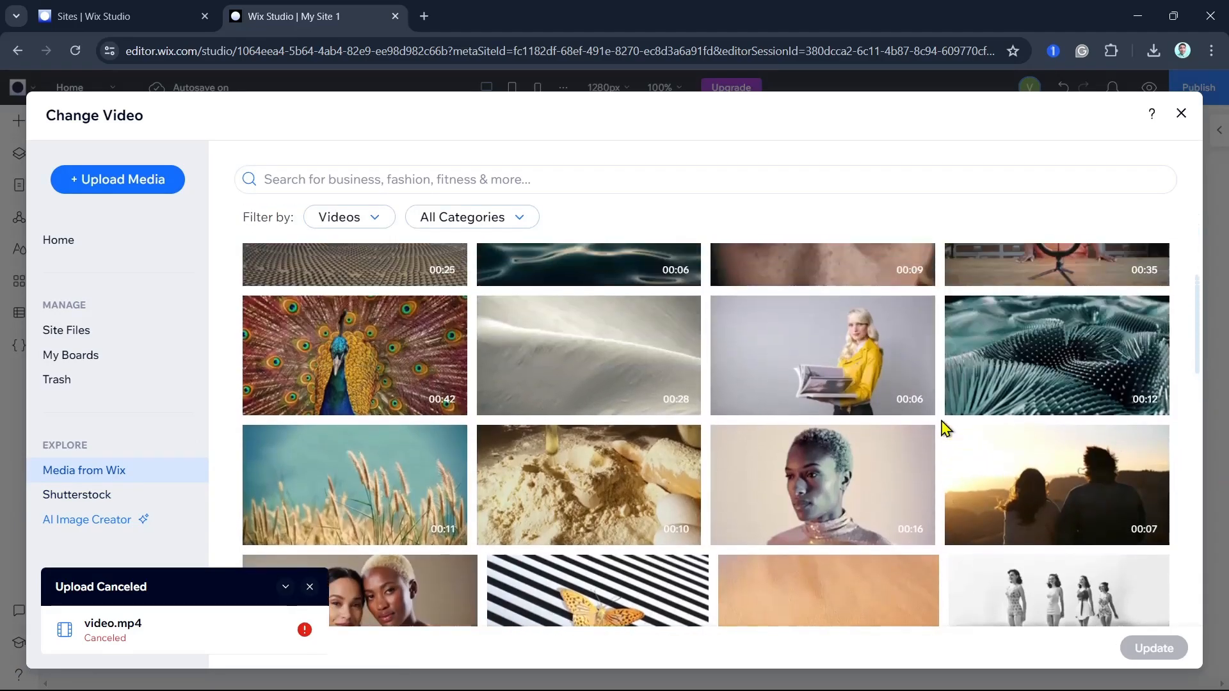
left_click(877, 358)
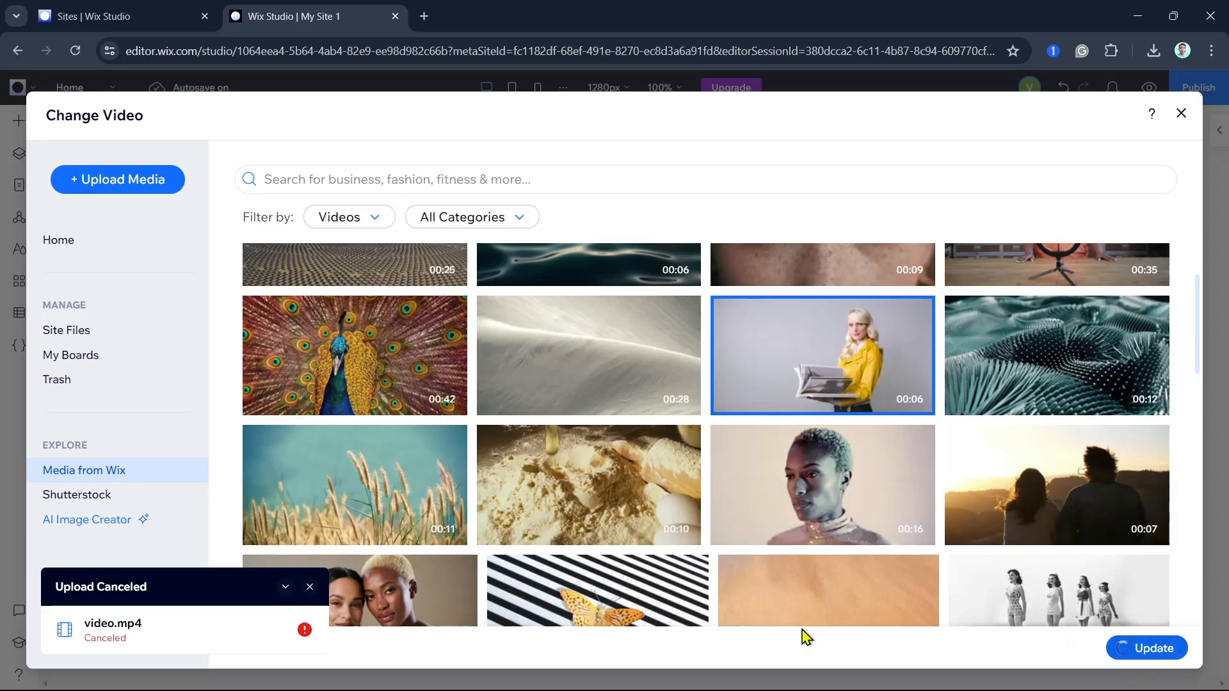
left_click(310, 587)
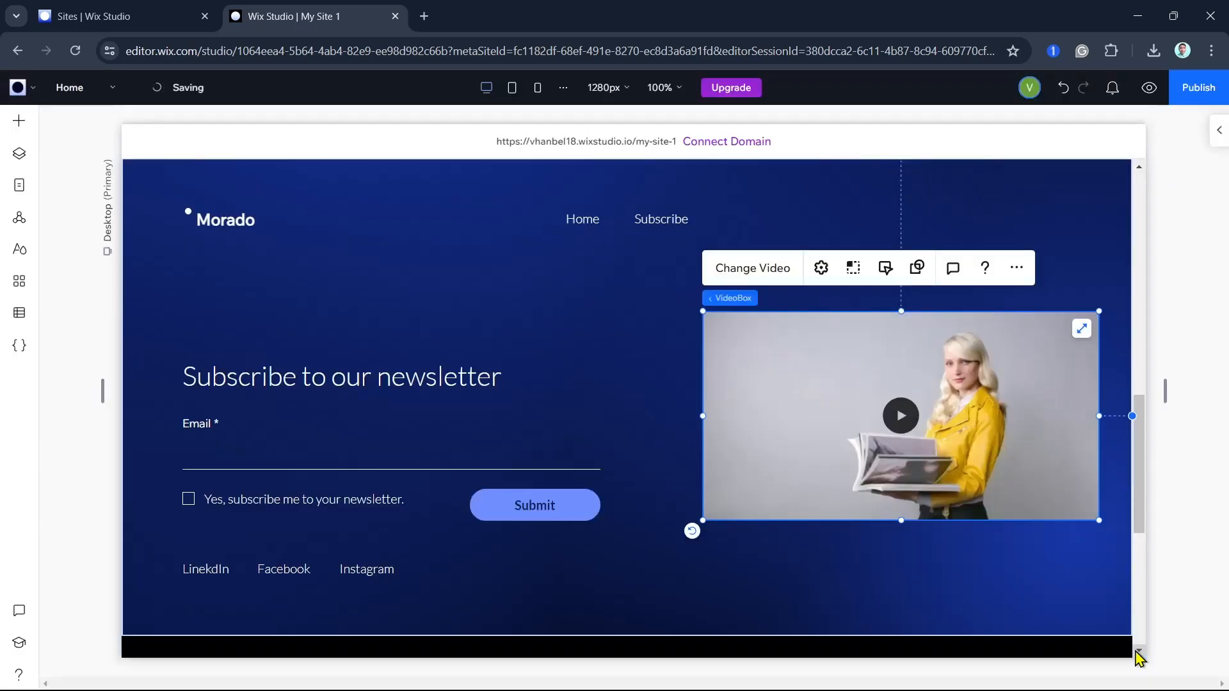
Try several play button designs on the video box and settle on the plain solid triangle with sharp corners.
left_click(895, 419)
left_click(783, 368)
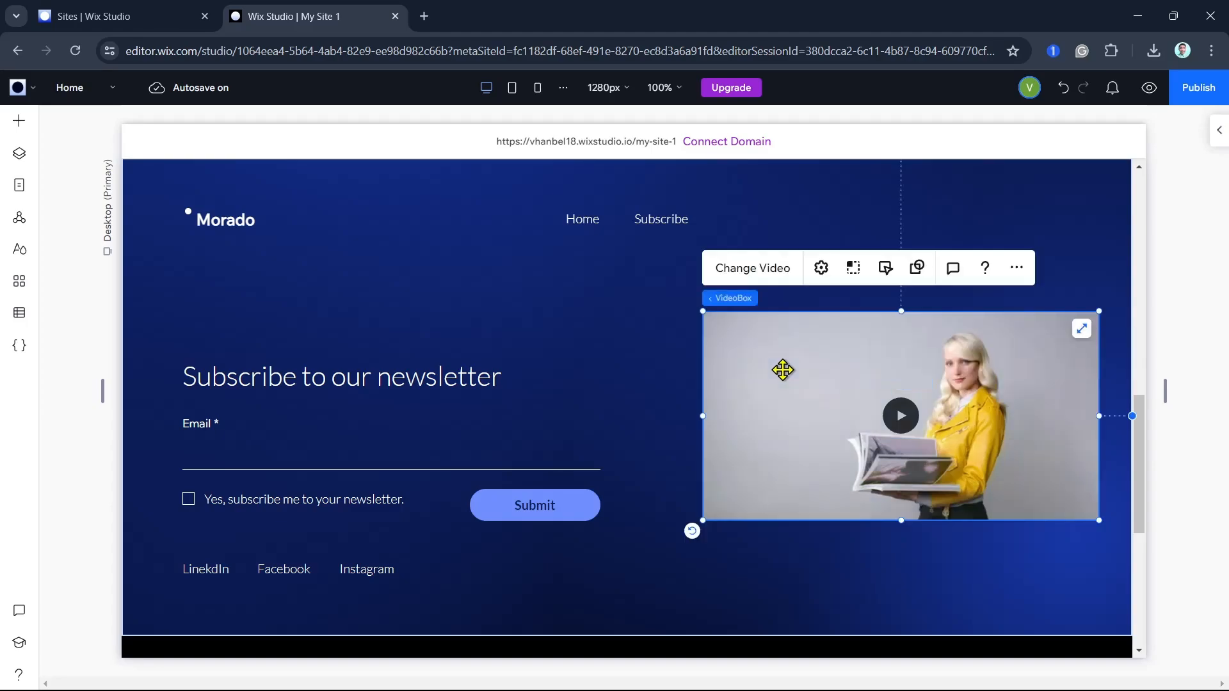
left_click(913, 425)
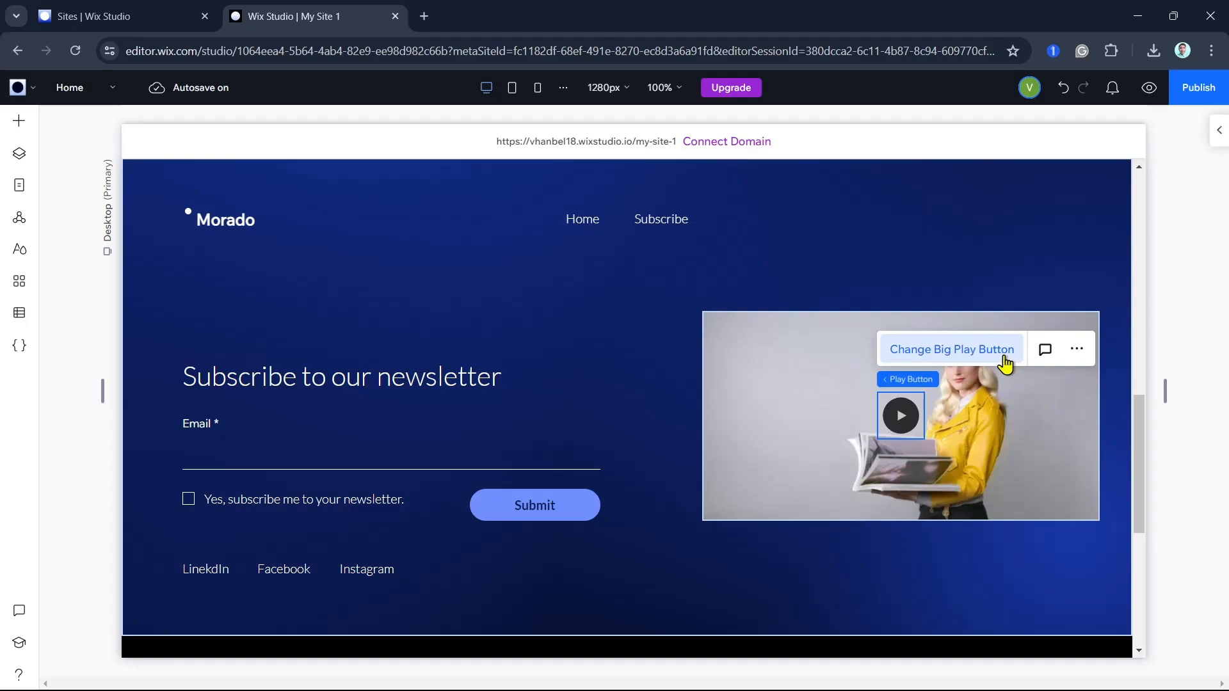
left_click(966, 365)
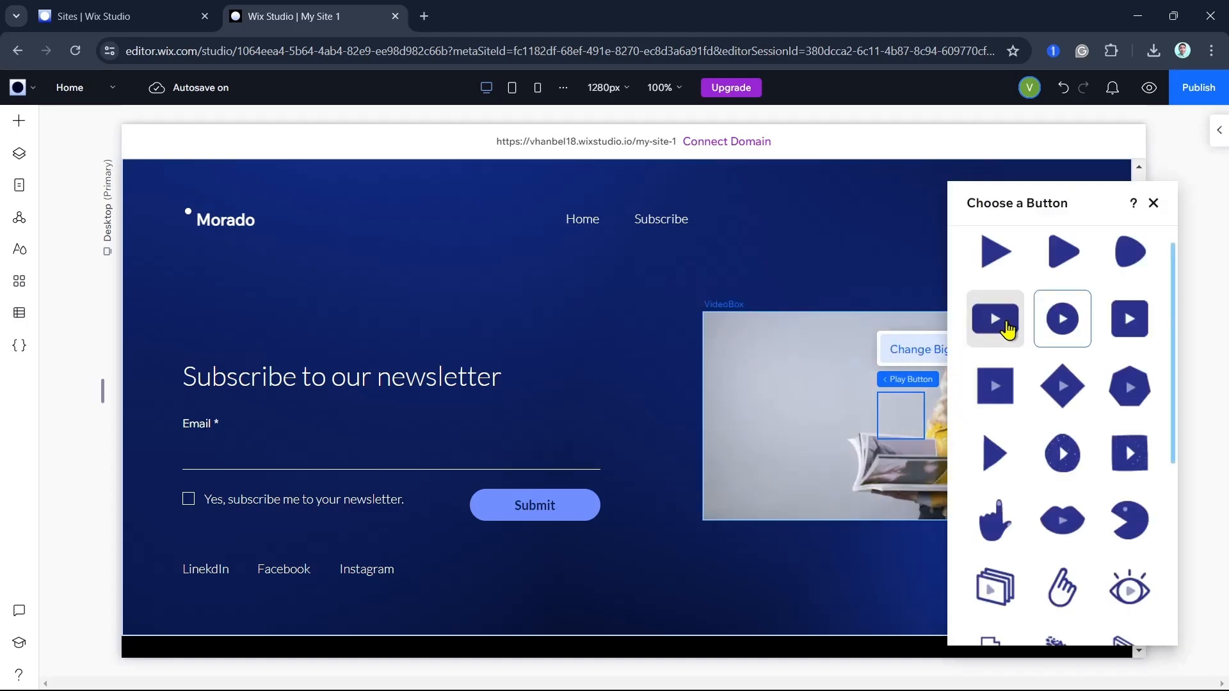
left_click(1007, 329)
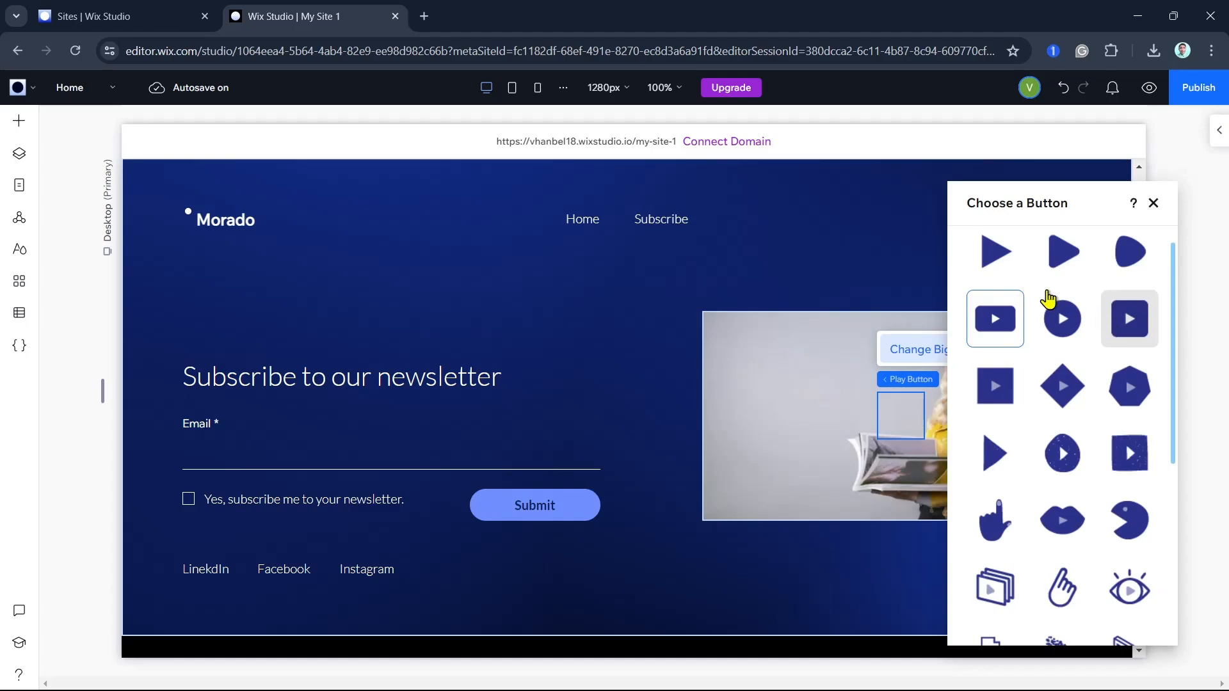
left_click(993, 252)
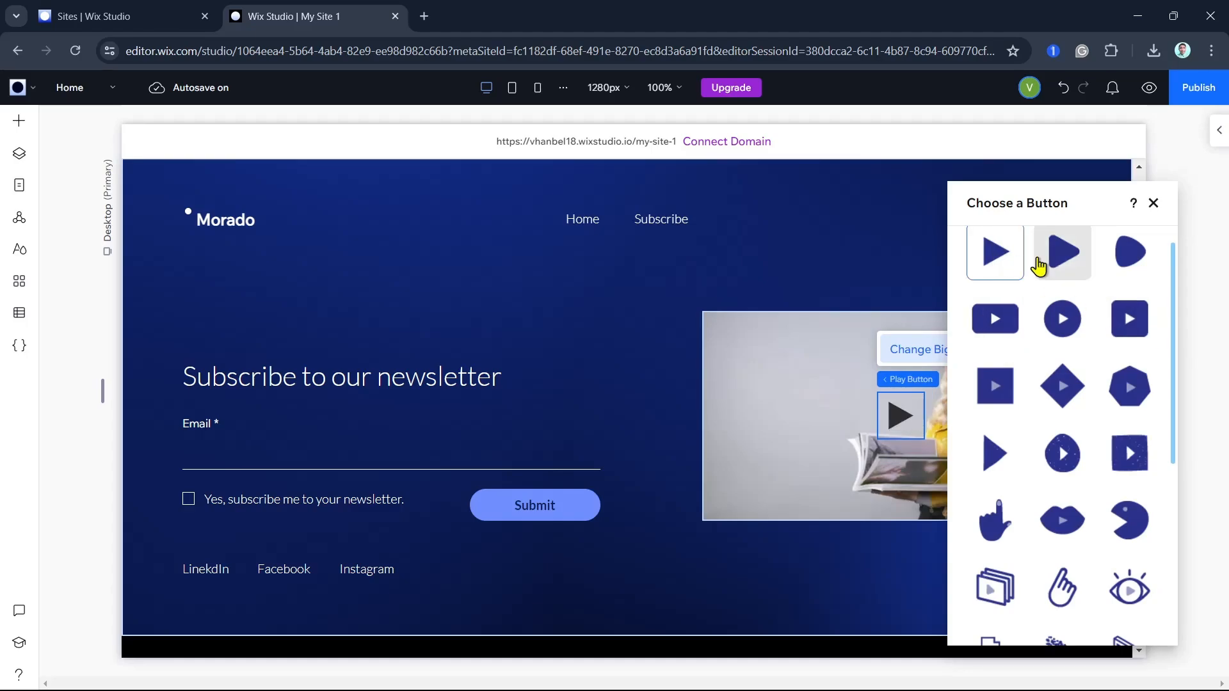
left_click(1133, 262)
scroll(1088, 512, "down", 5)
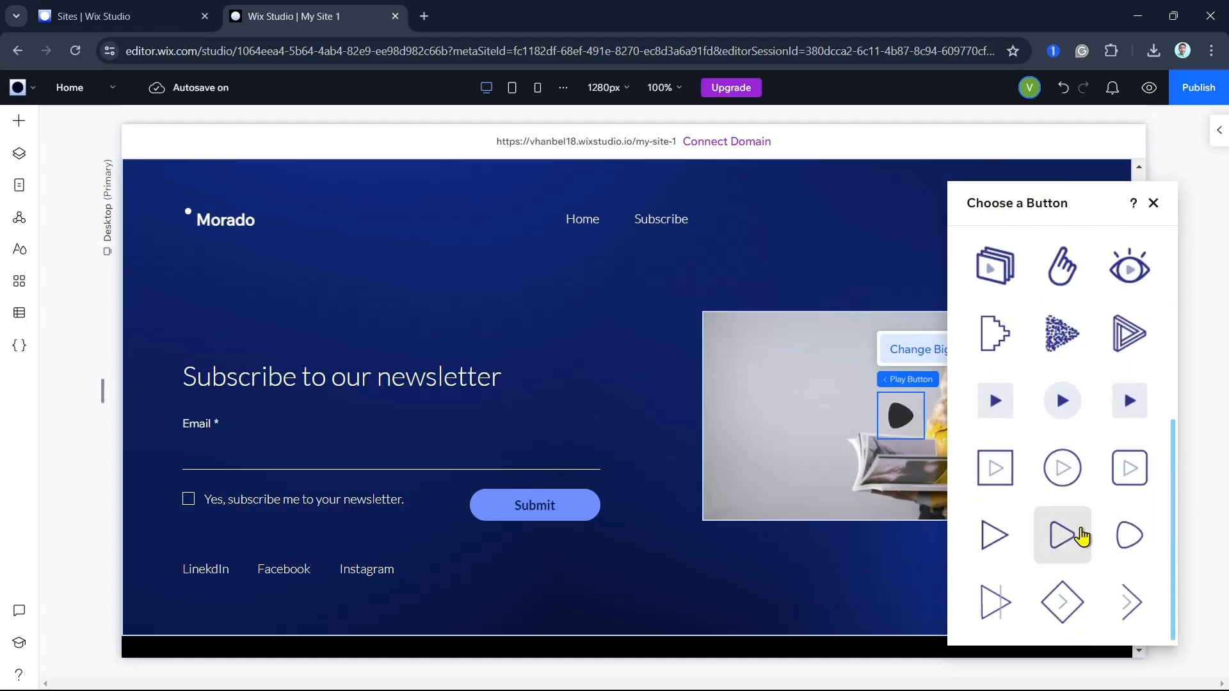
left_click(1061, 538)
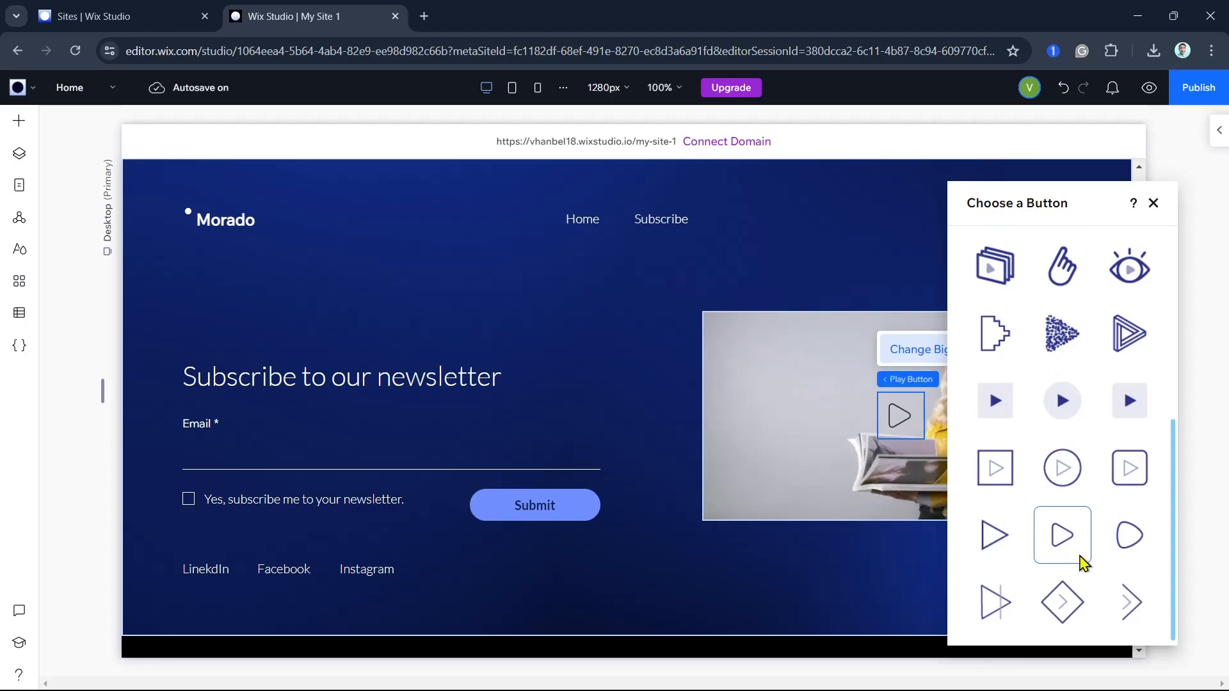
scroll(1089, 563, "up", 10)
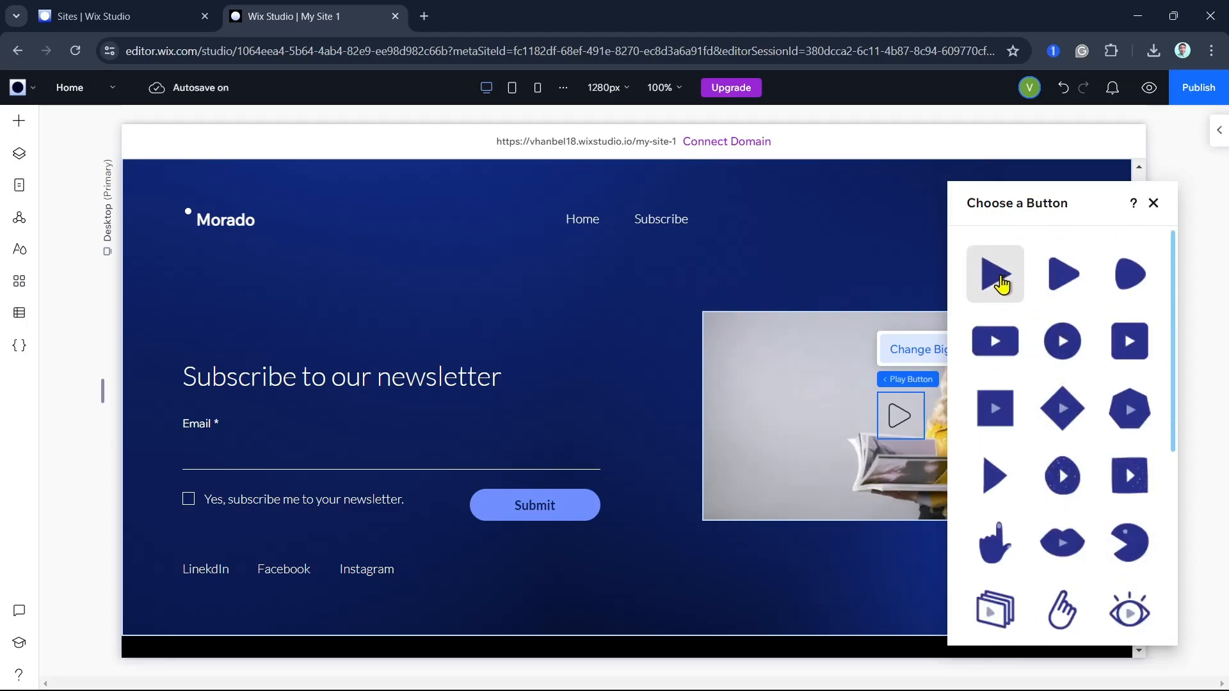
left_click(1001, 284)
Look at the video box's settings, shape choices and additional actions, closing each without changing anything.
left_click(812, 386)
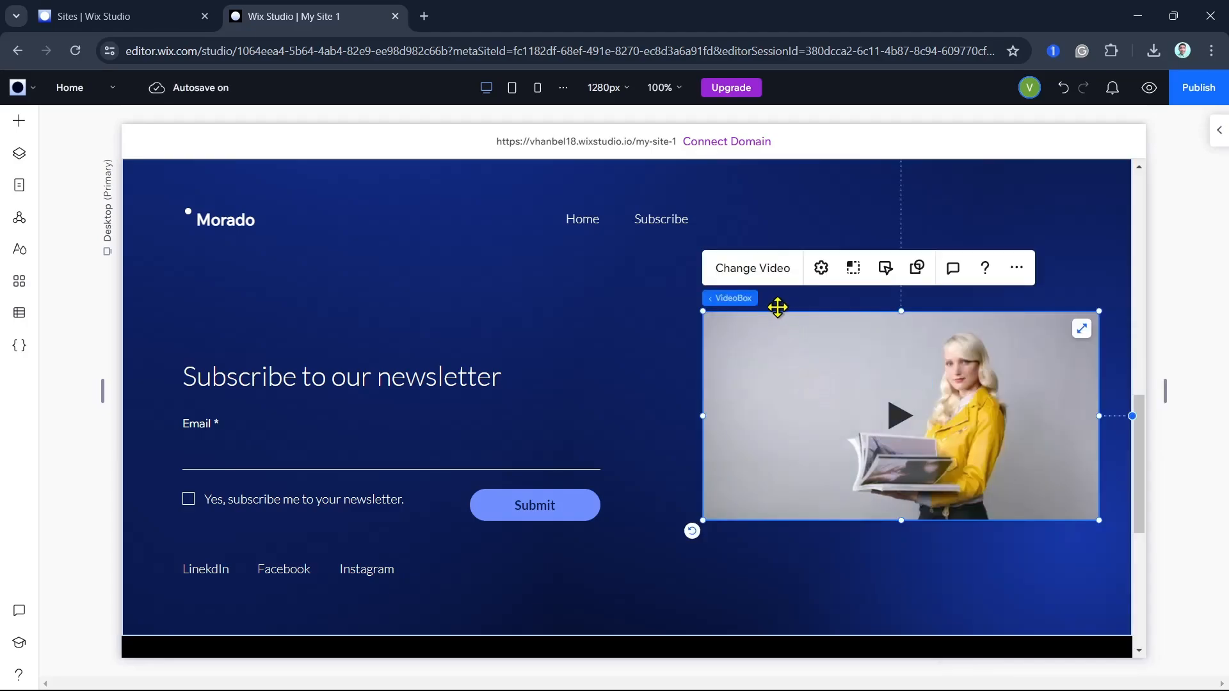
left_click(821, 271)
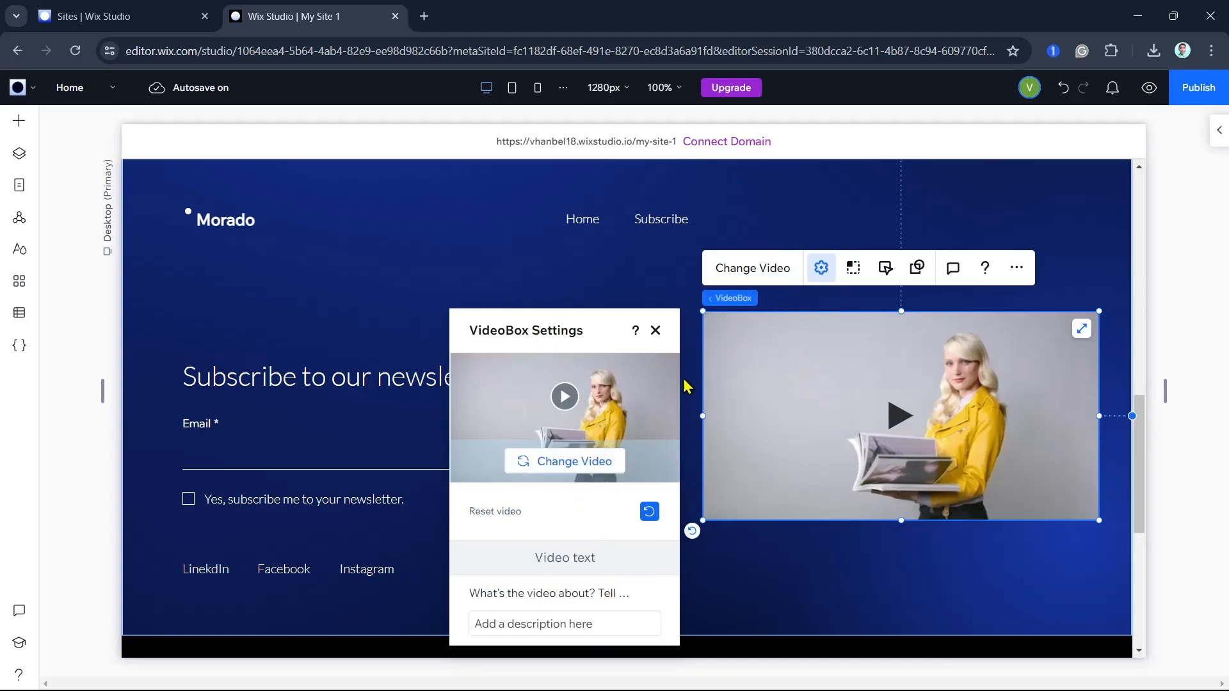
left_click(655, 332)
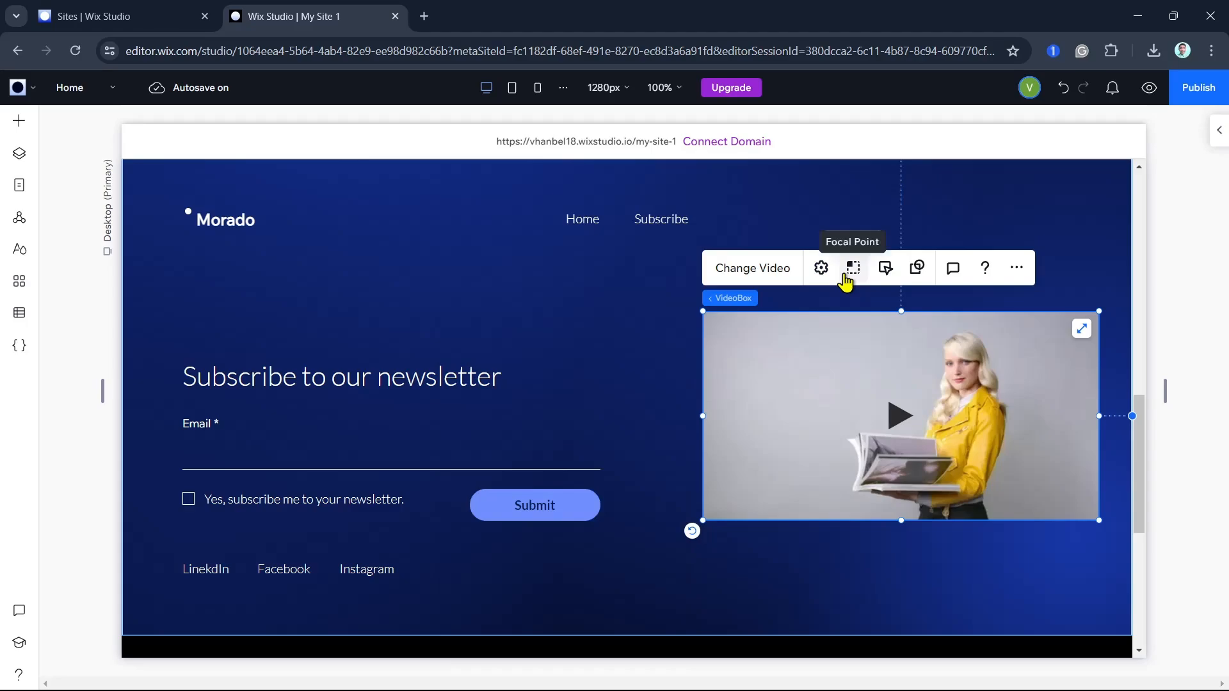
left_click(915, 272)
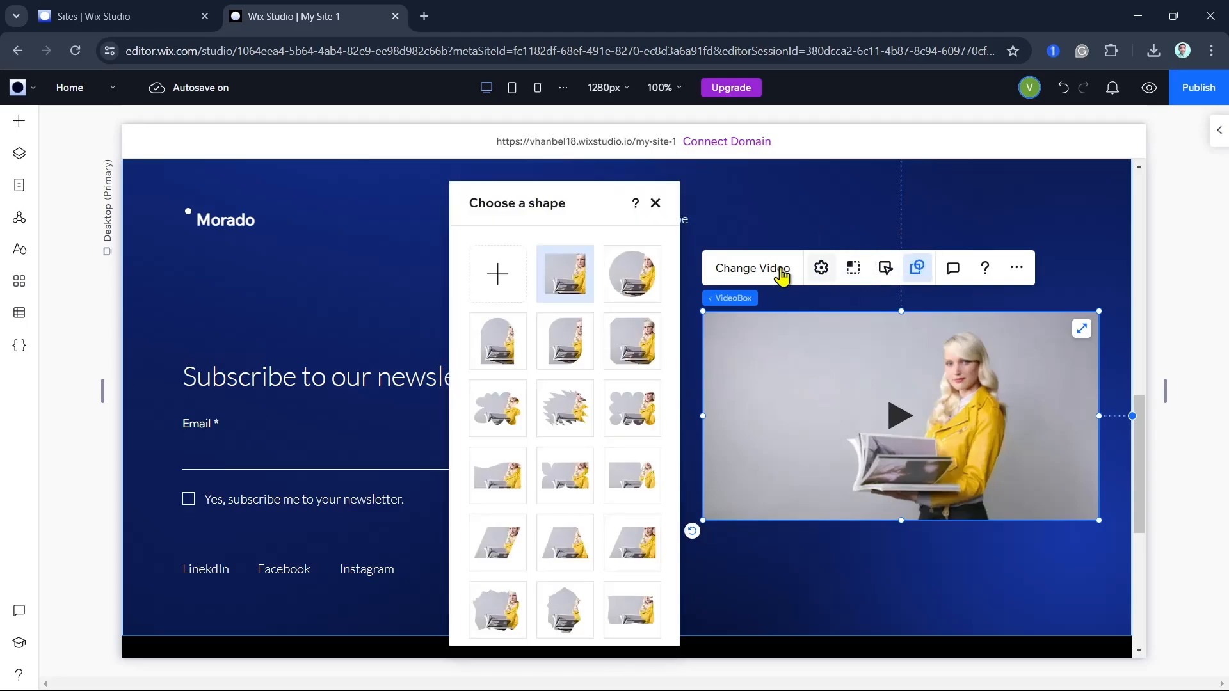
left_click(655, 203)
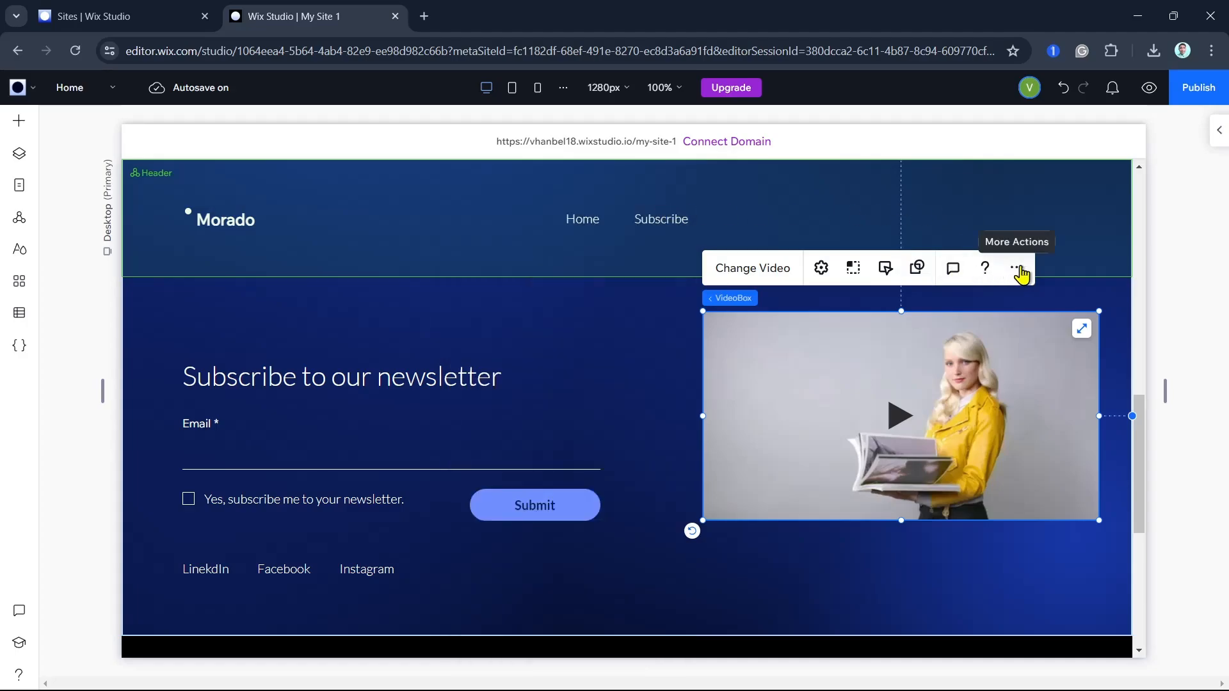
left_click(1016, 270)
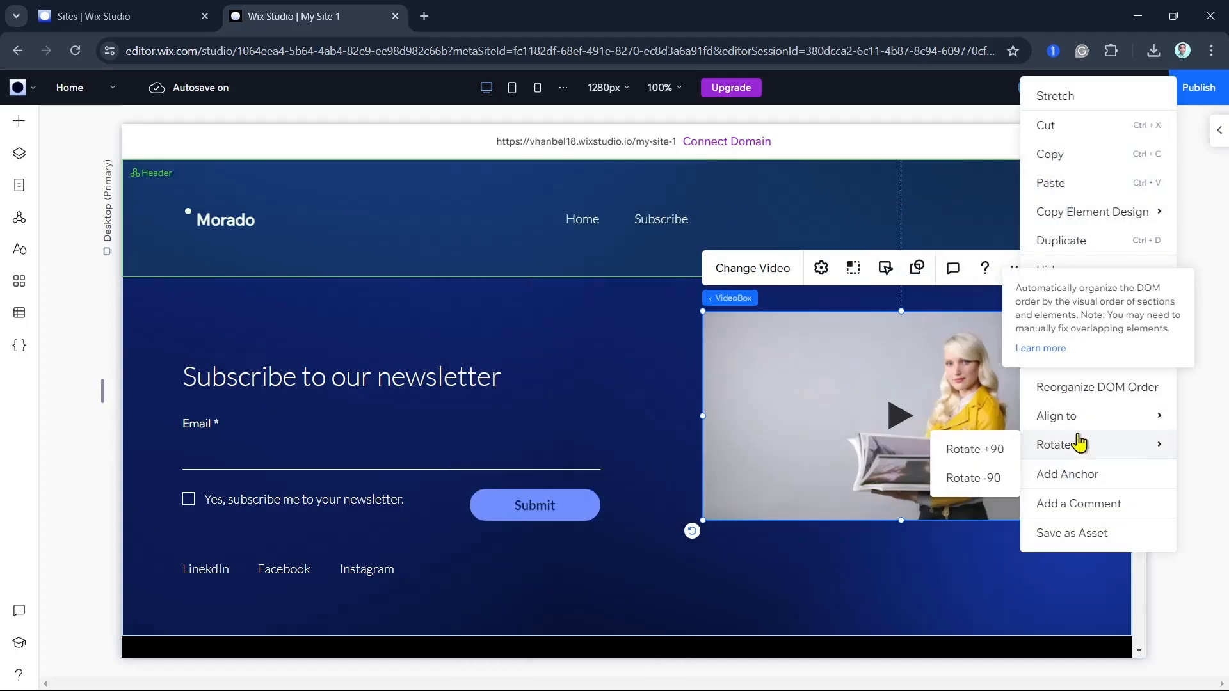
left_click(959, 201)
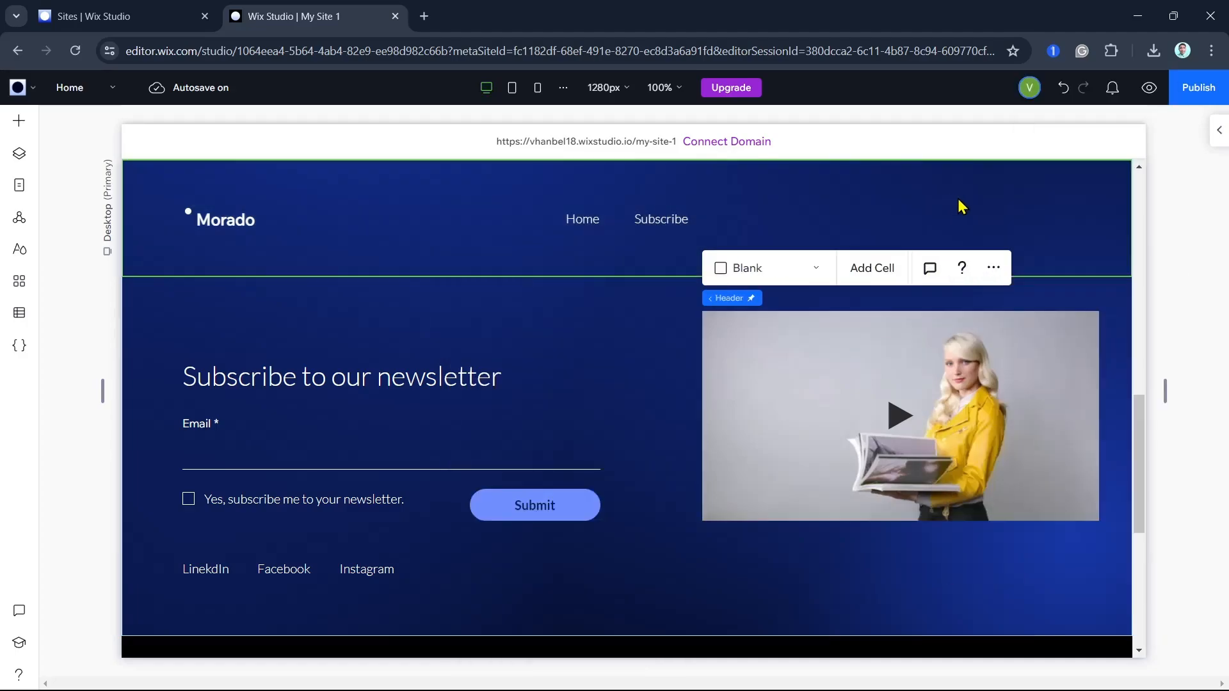
Show the video box's design properties in the Inspector, try its other cover images and settle on the first suggested one.
left_click(879, 395)
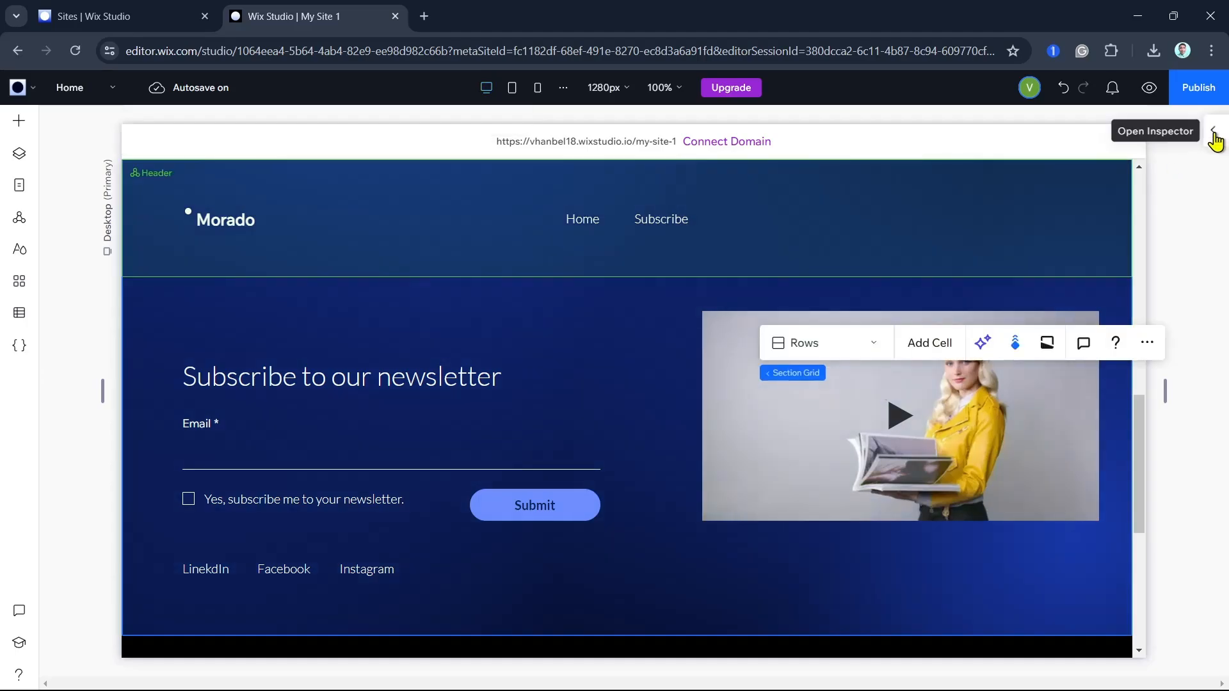
left_click(1214, 138)
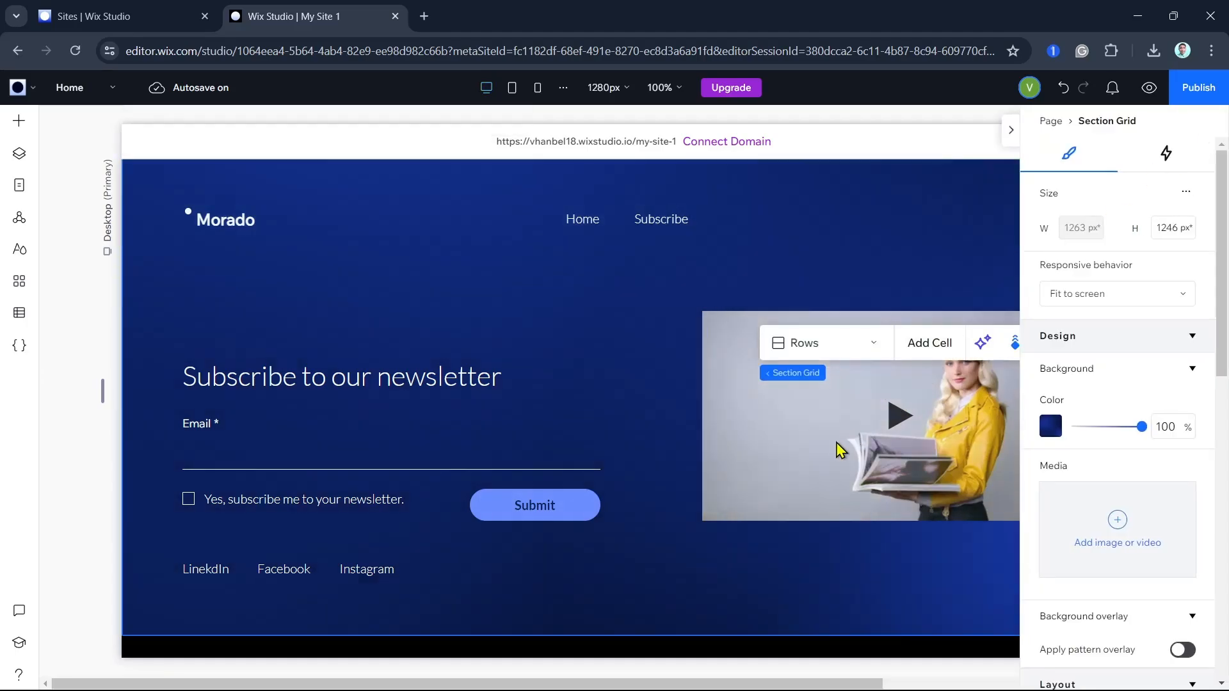
left_click(841, 443)
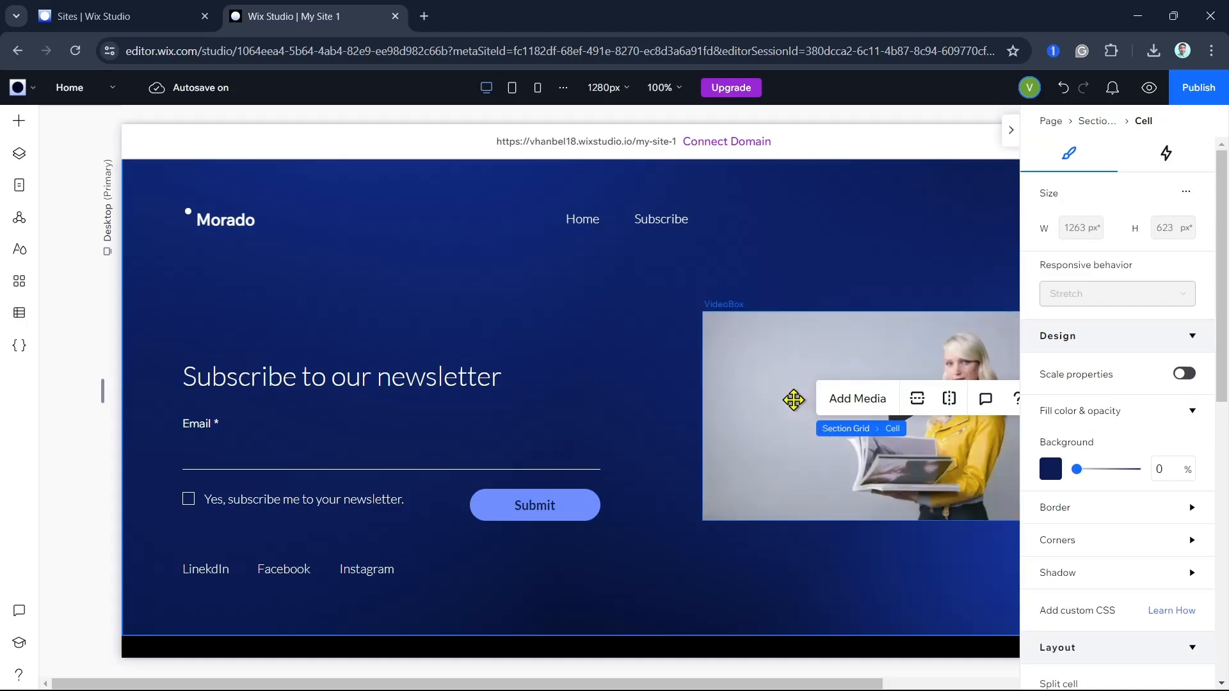
left_click(790, 400)
scroll(1062, 403, "down", 2)
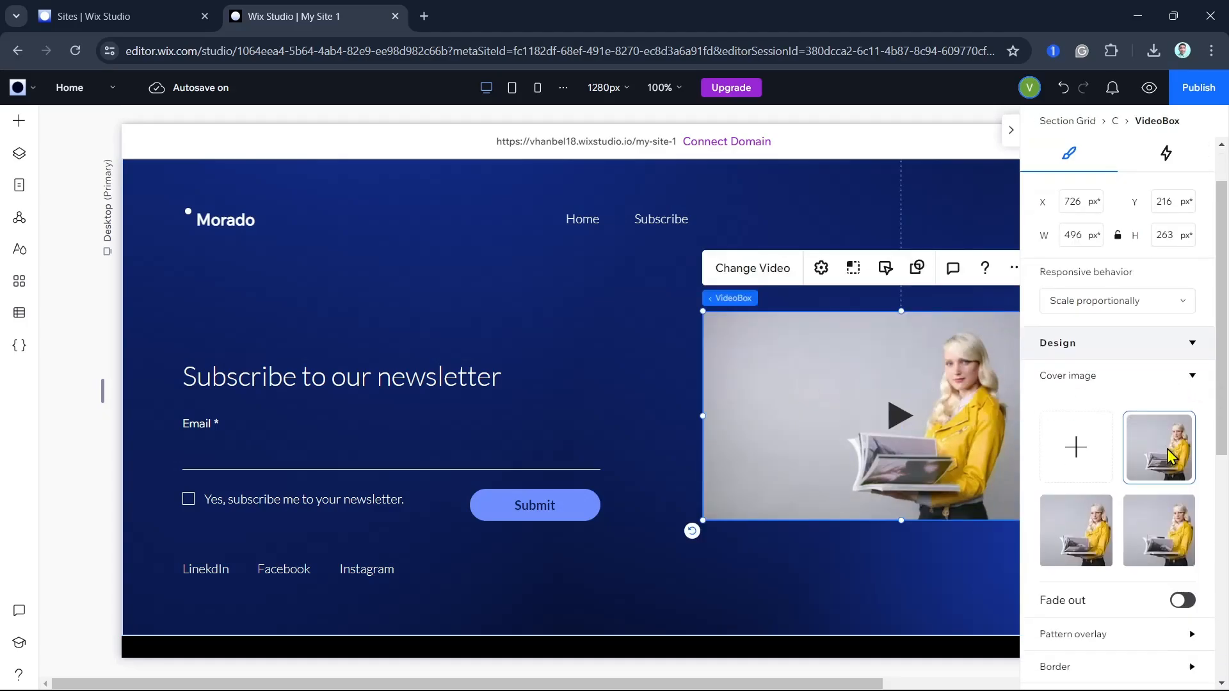
left_click(1047, 458)
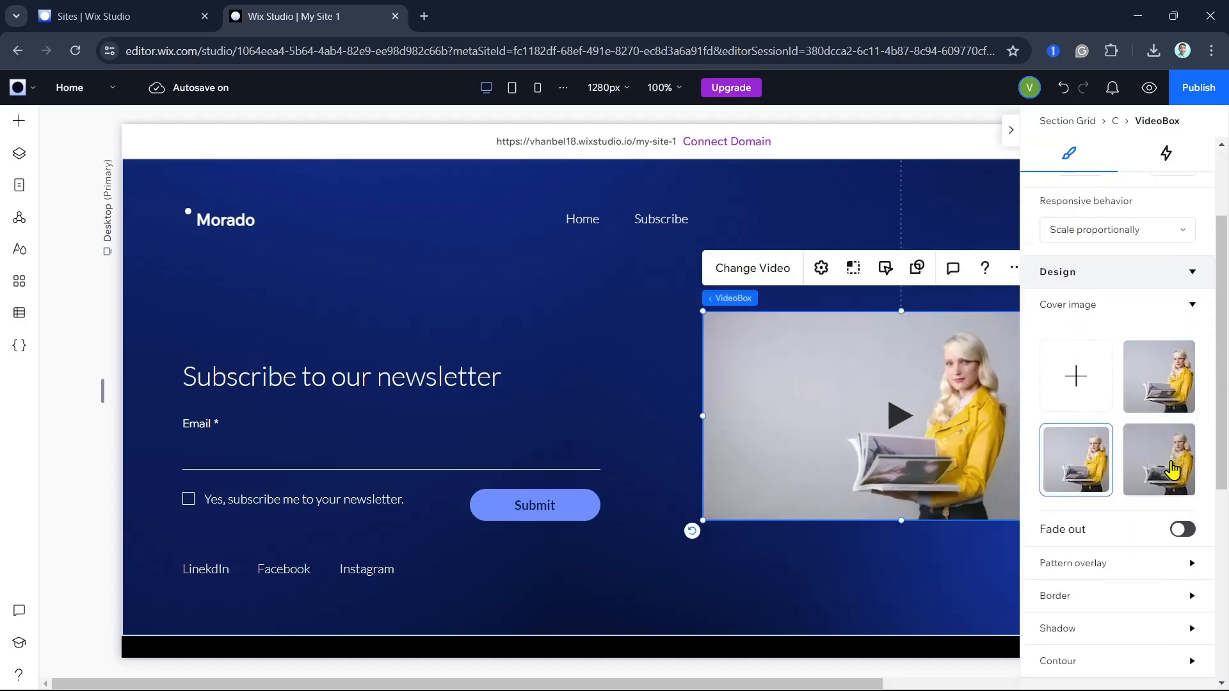
left_click(1172, 469)
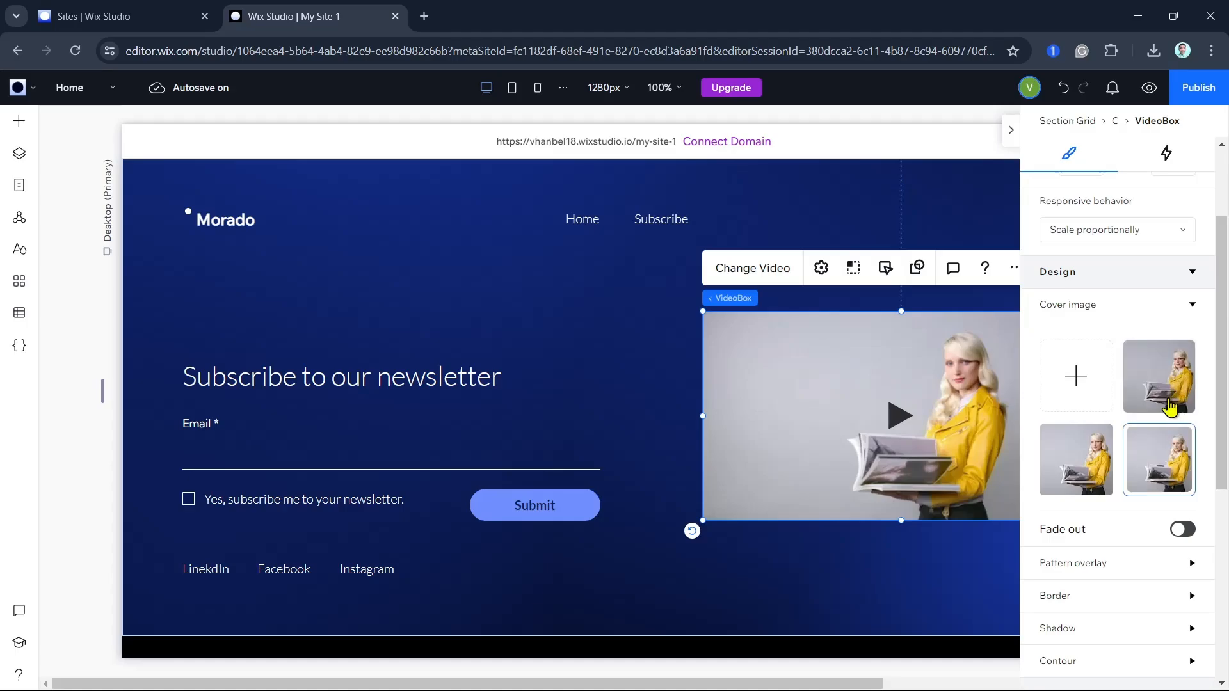
left_click(1170, 407)
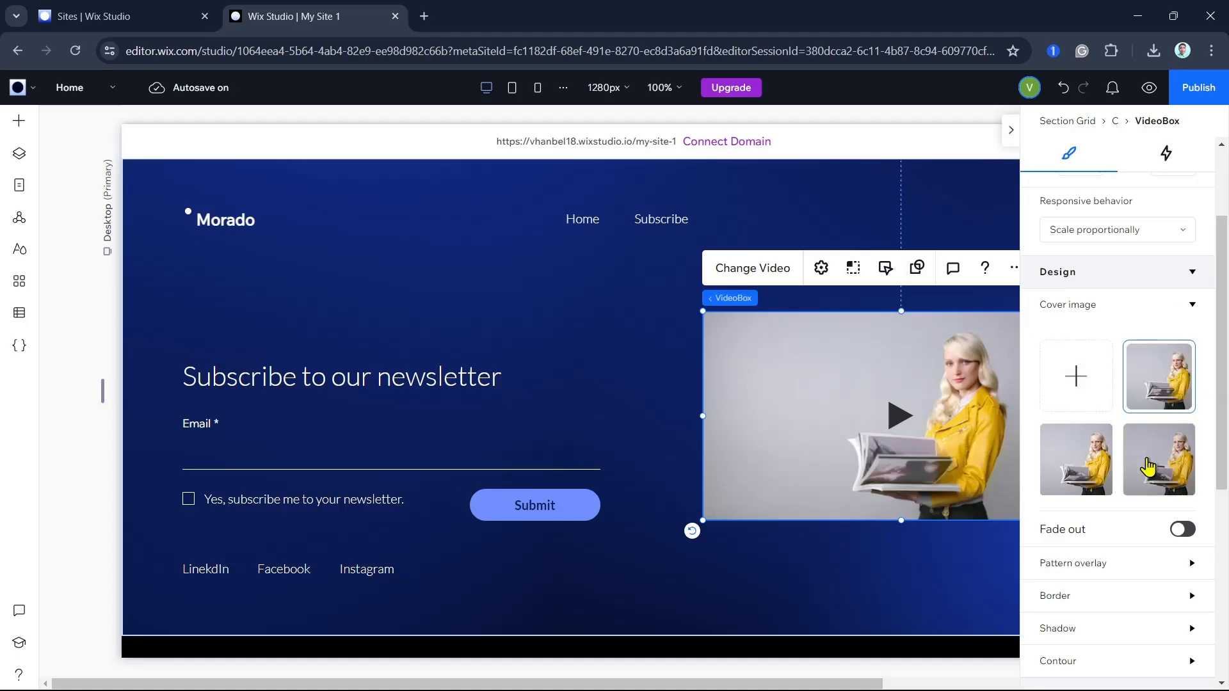
Turn on Fade out for the video box and look through its pattern overlay, border, shadow, contour and position options.
scroll(1148, 467, "down", 4)
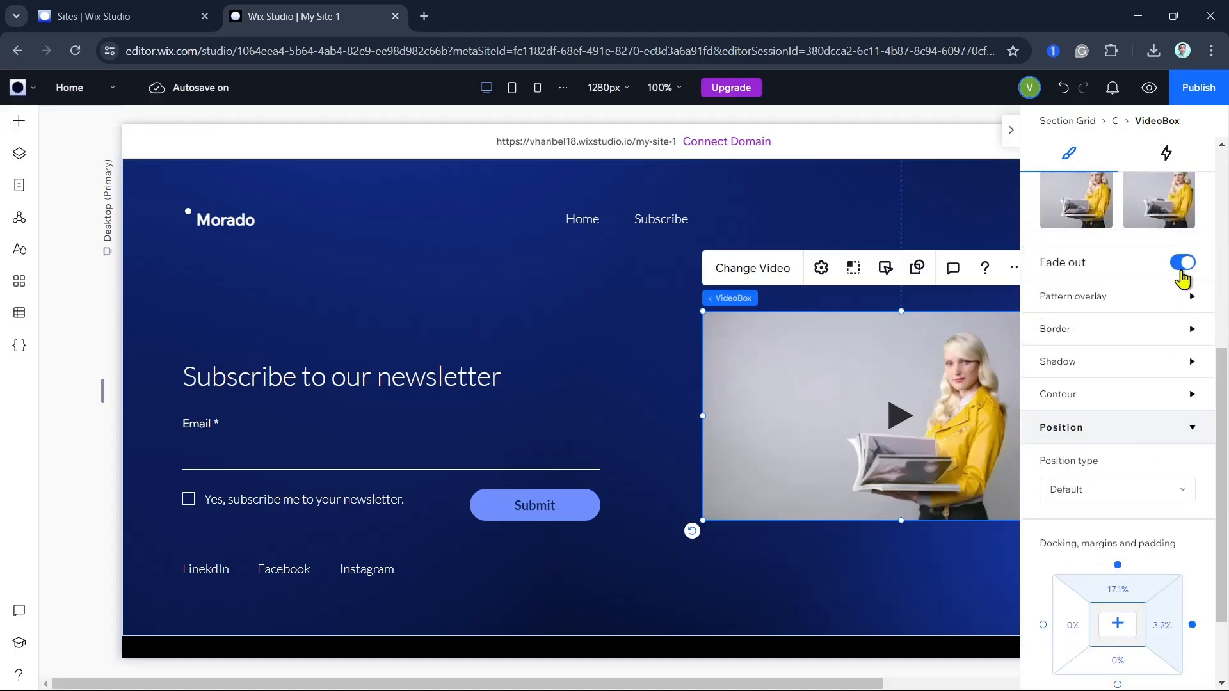
left_click(1078, 298)
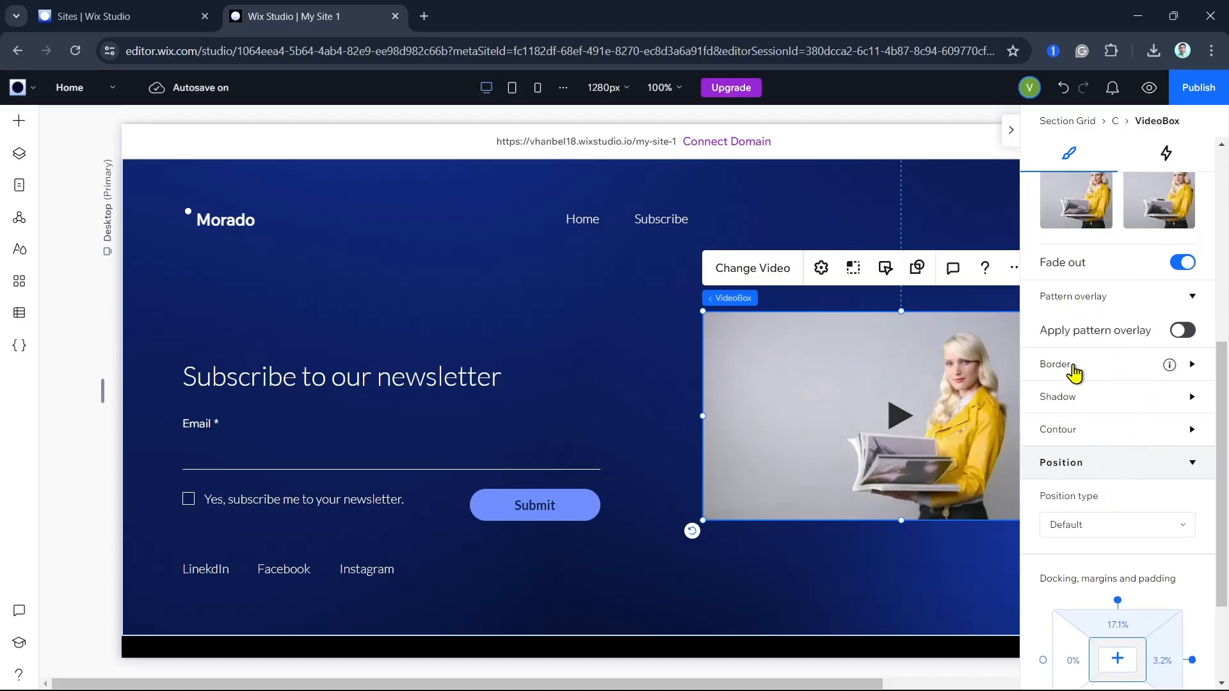
left_click(1081, 376)
left_click(1099, 441)
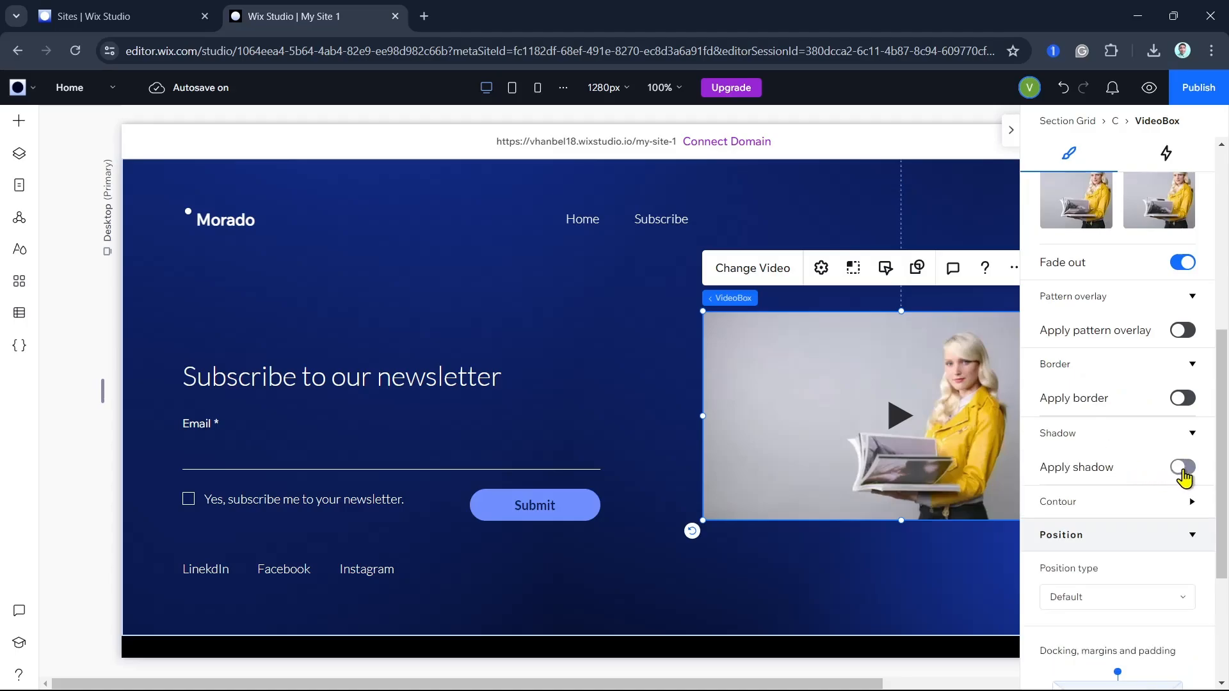
left_click(1183, 468)
left_click(1182, 469)
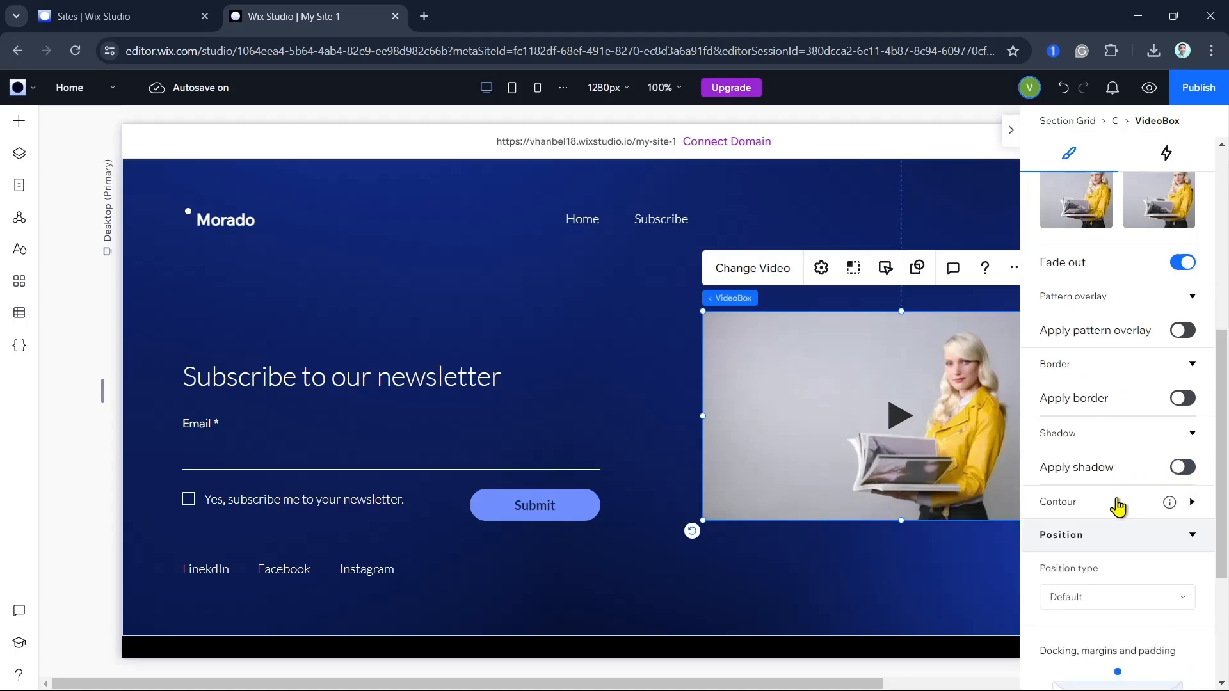
scroll(1105, 512, "down", 2)
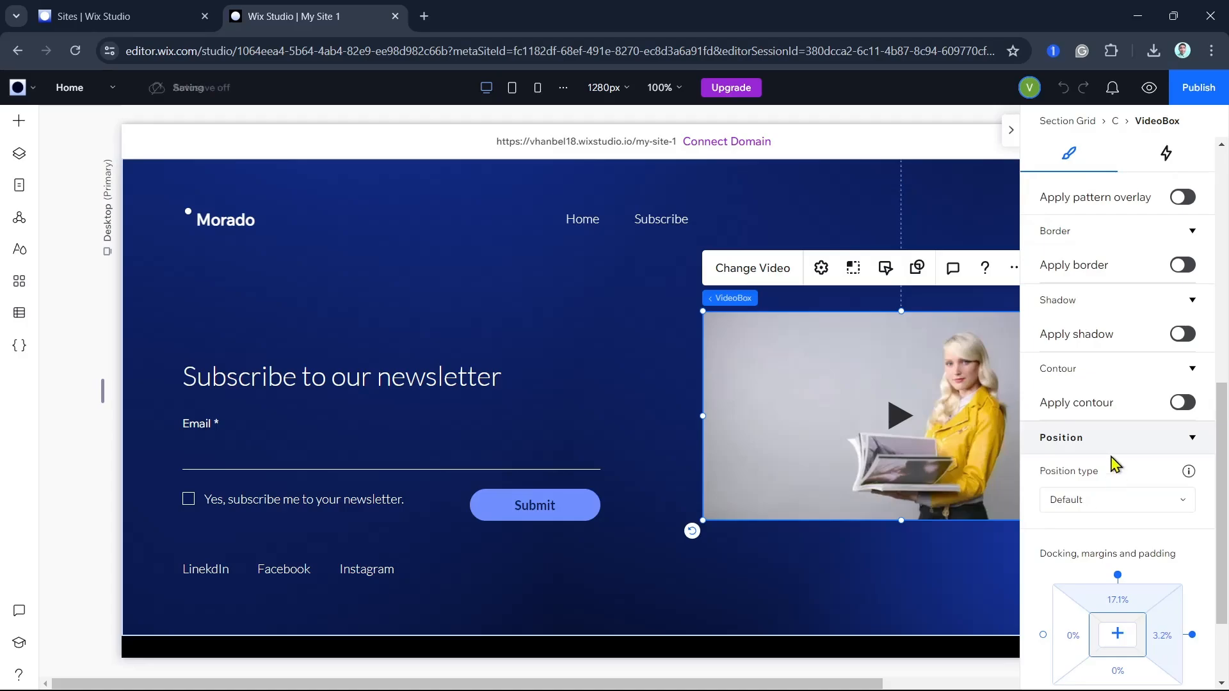
scroll(1088, 512, "down", 2)
Add an entrance animation to the video box, trying Float, Glide, Turn and Flip before settling on Flap, and close the Inspector.
left_click(1165, 157)
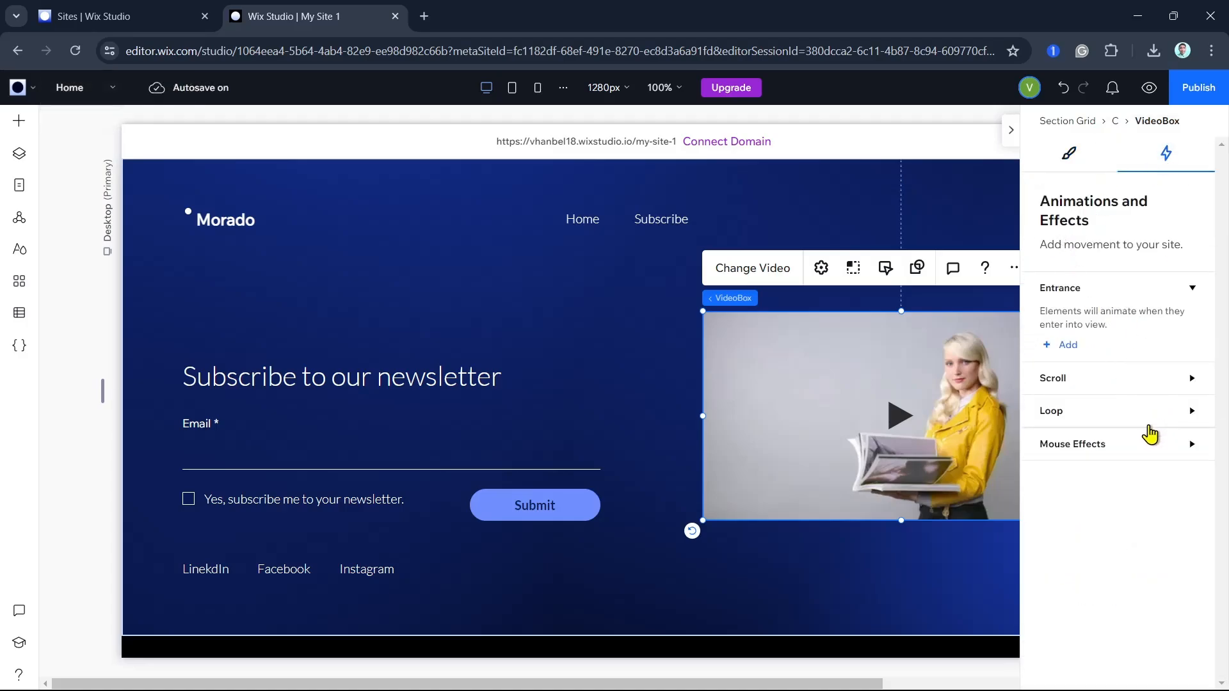
left_click(1061, 350)
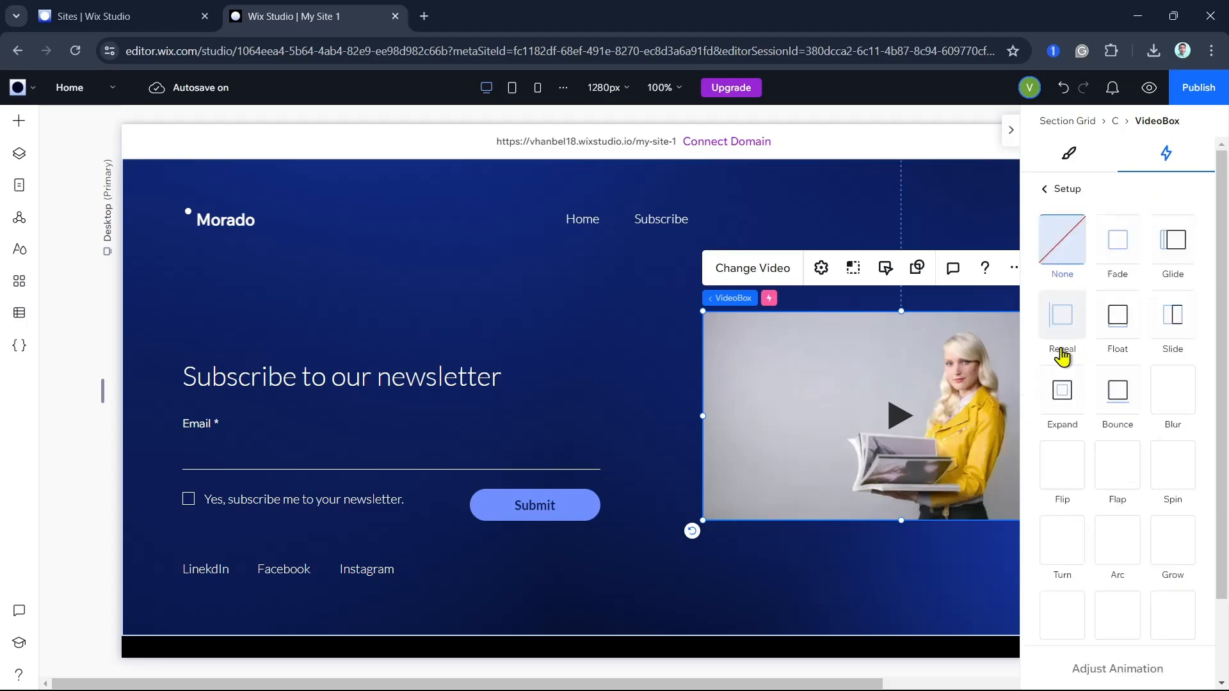
left_click(1118, 326)
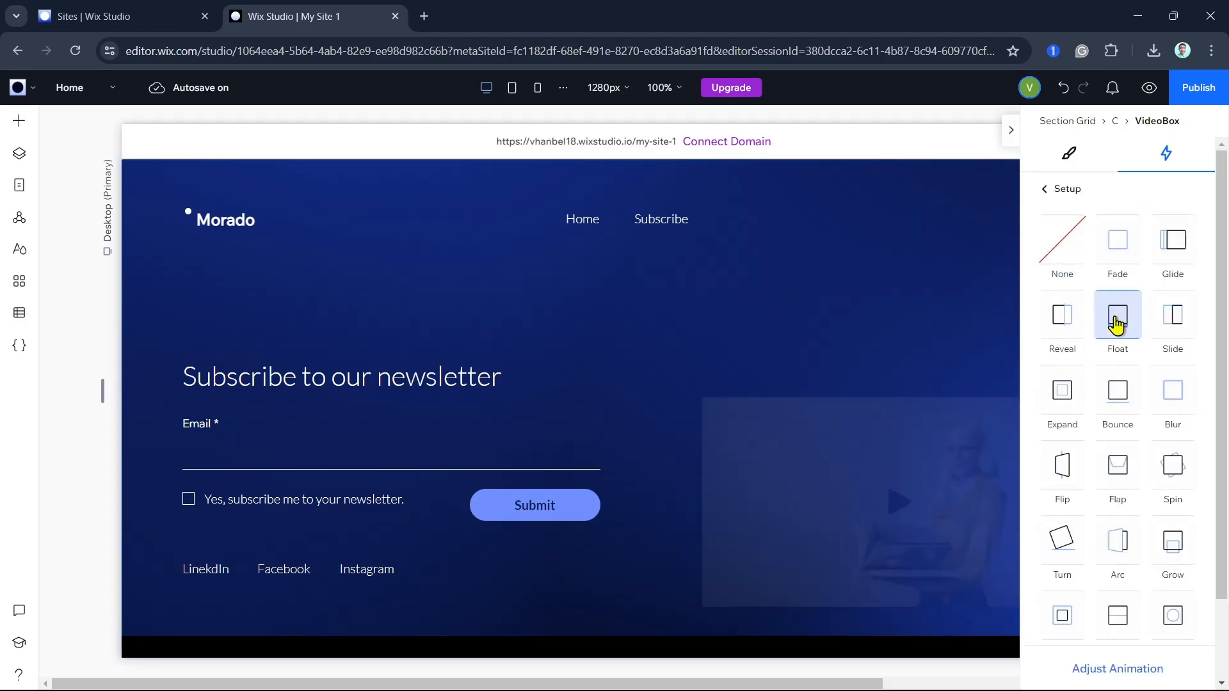
left_click(1174, 252)
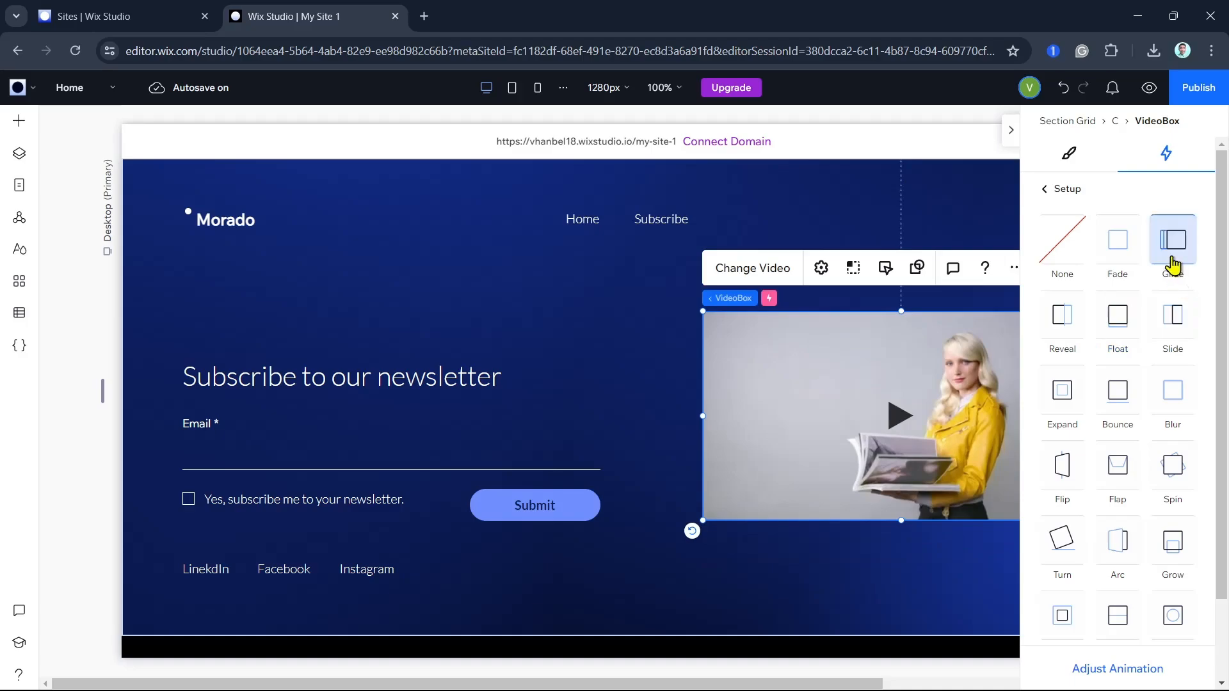
left_click(1072, 544)
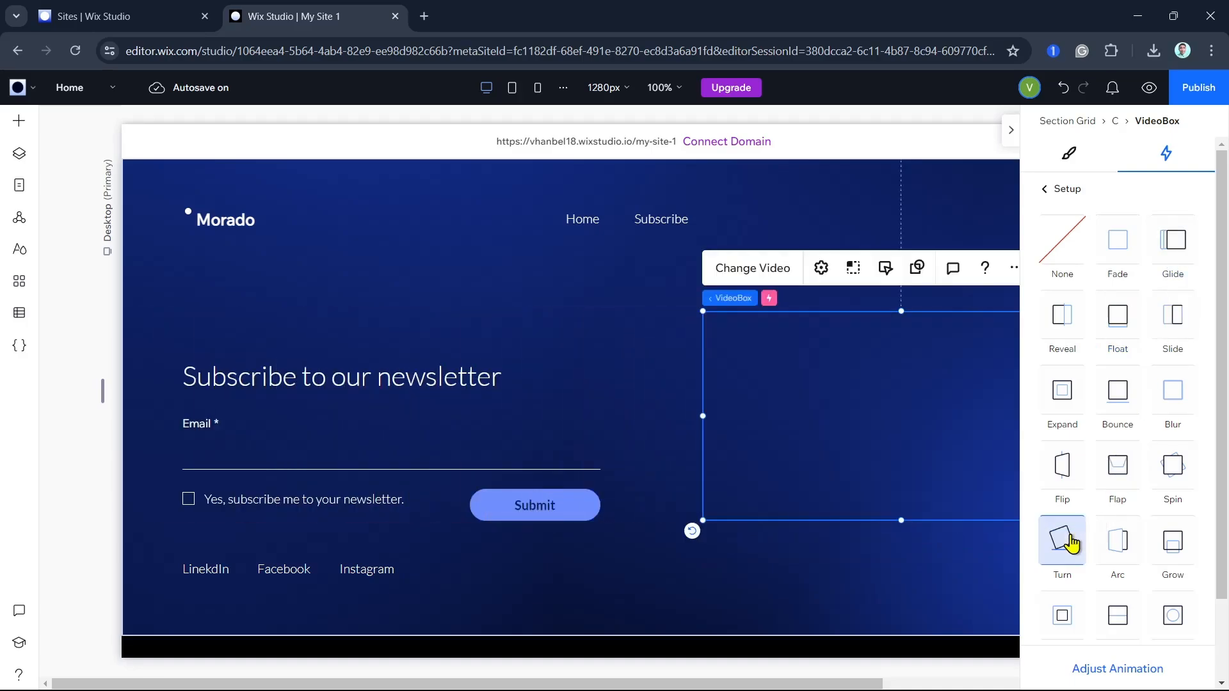
left_click(1059, 472)
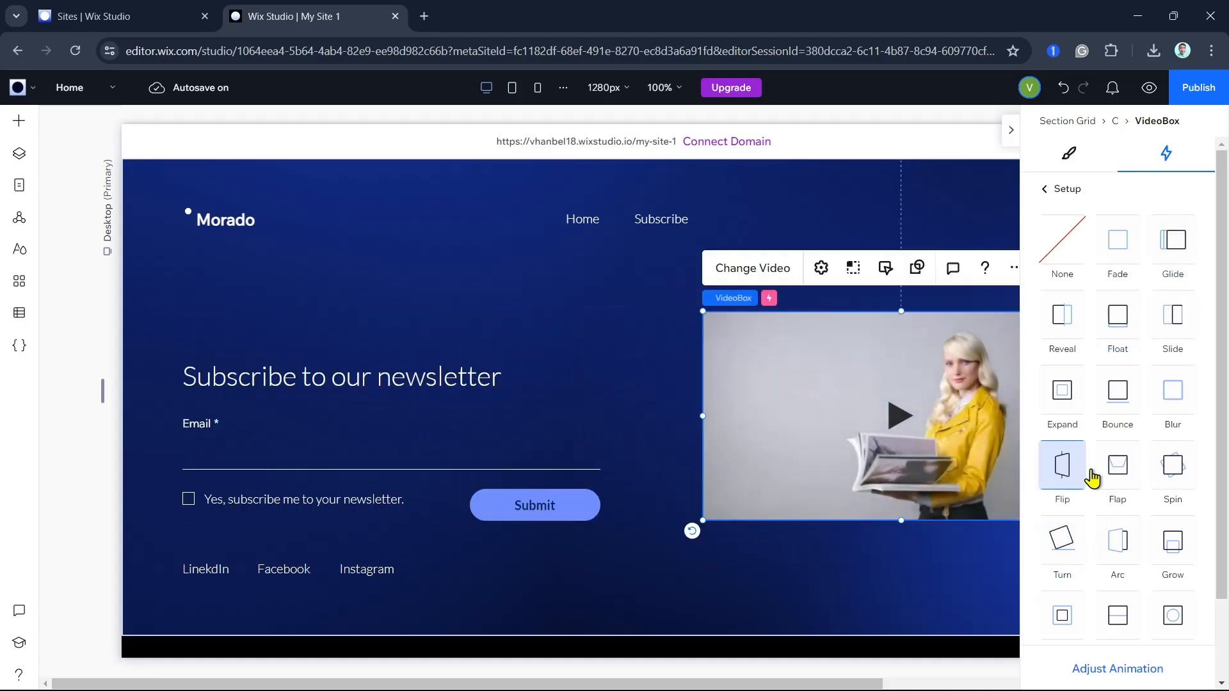
left_click(1118, 481)
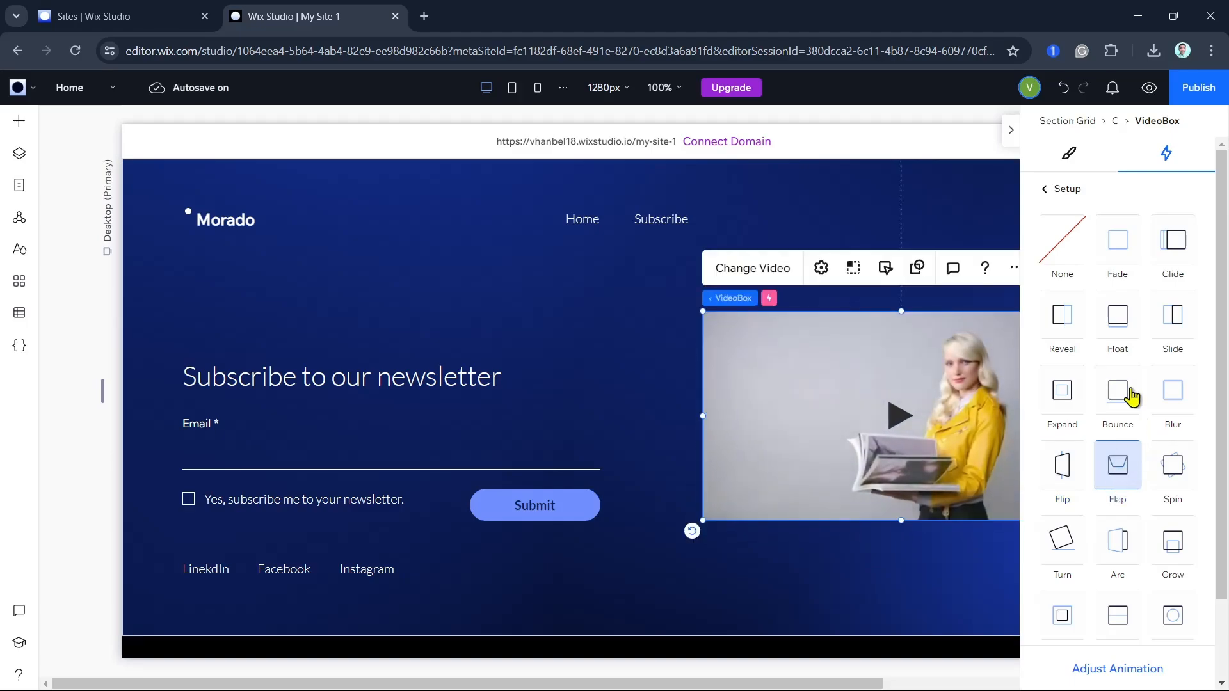
left_click(1047, 194)
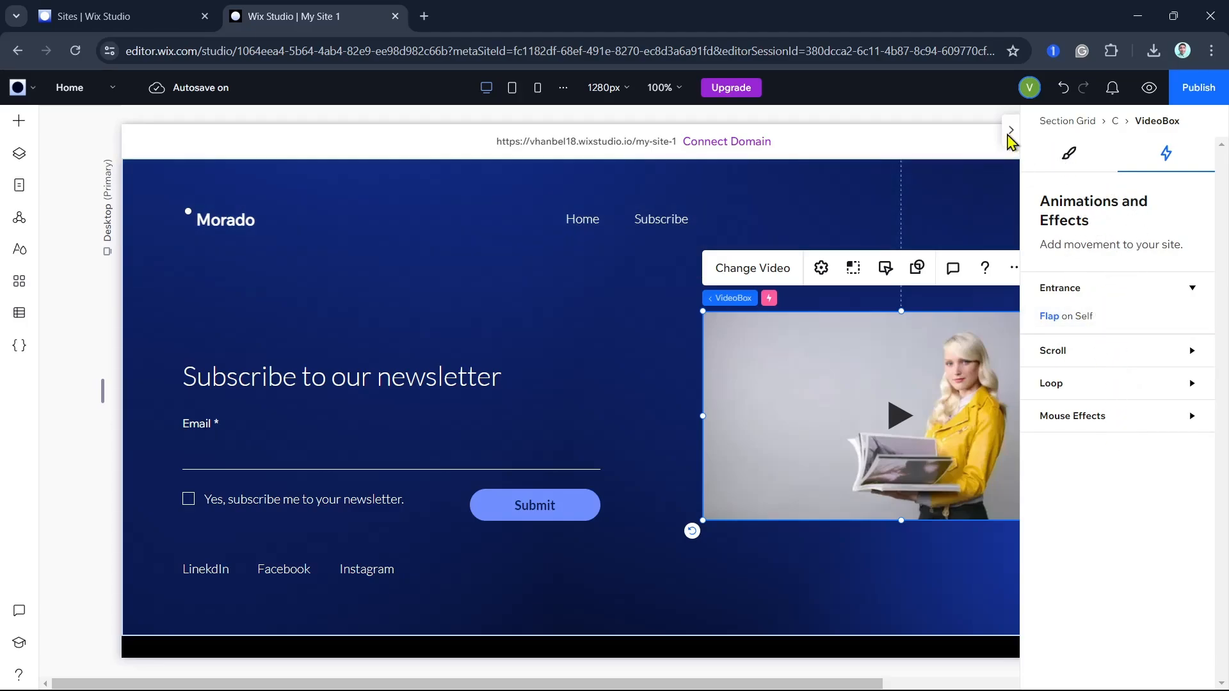
left_click(1011, 131)
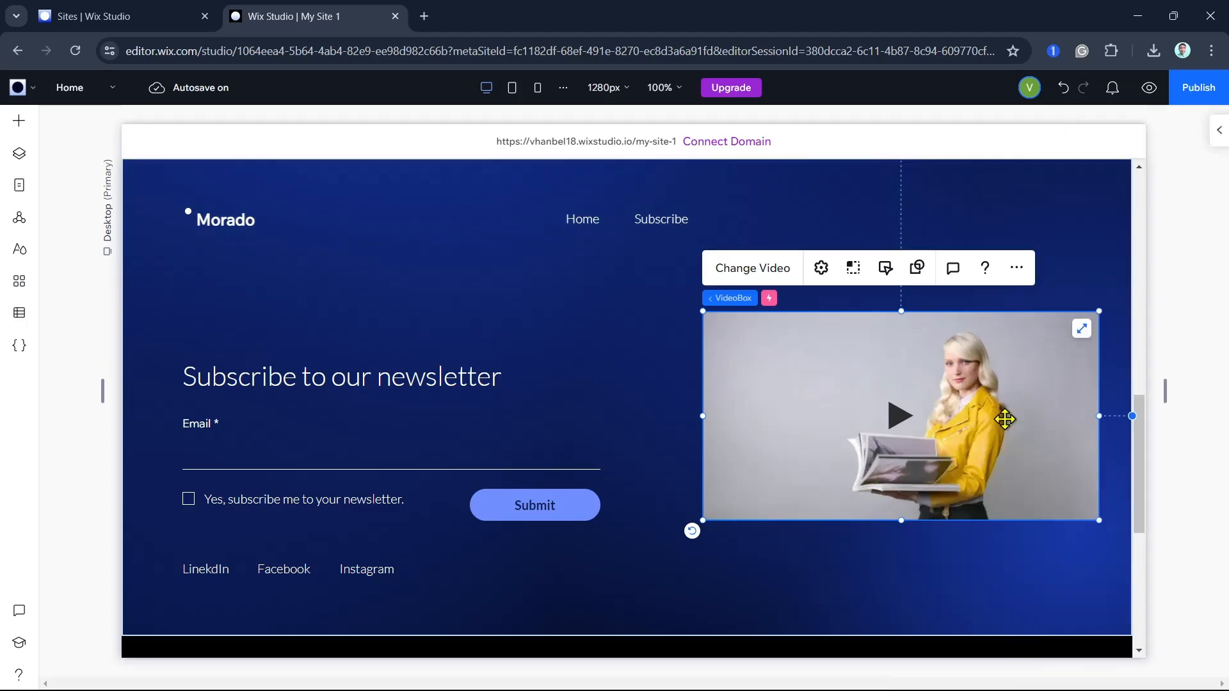
Try stretching the video box across the whole section, undo the stretch and deselect the video box.
left_click(1083, 330)
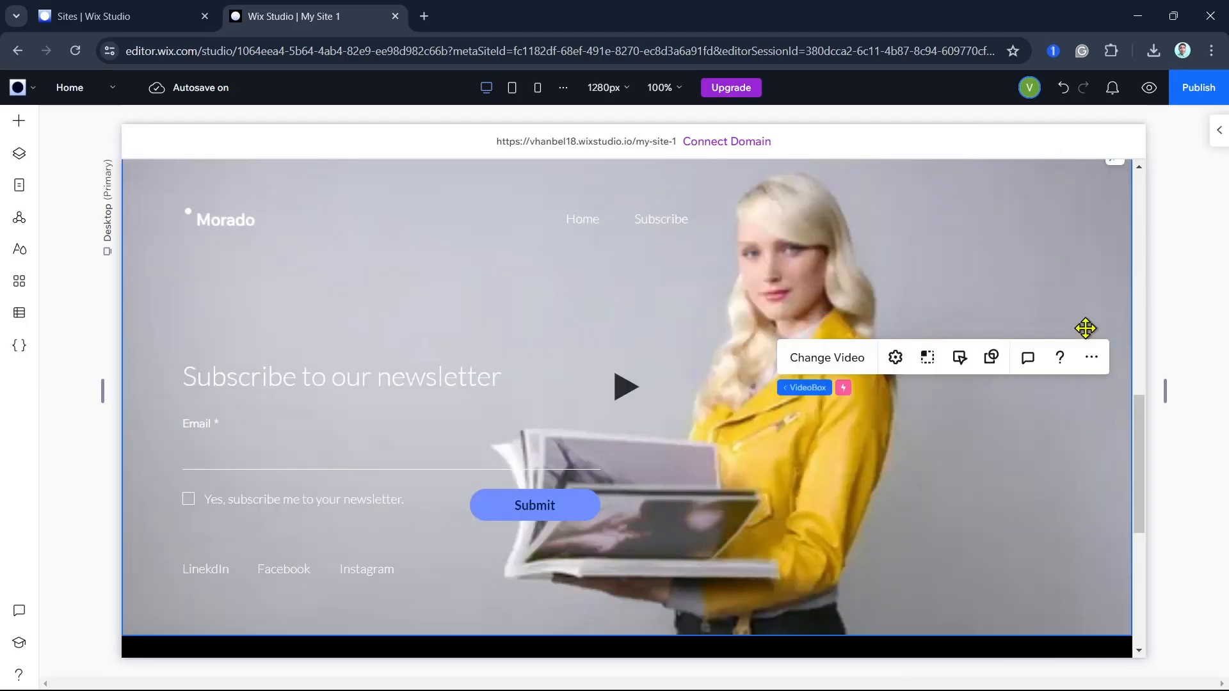
left_click(1063, 89)
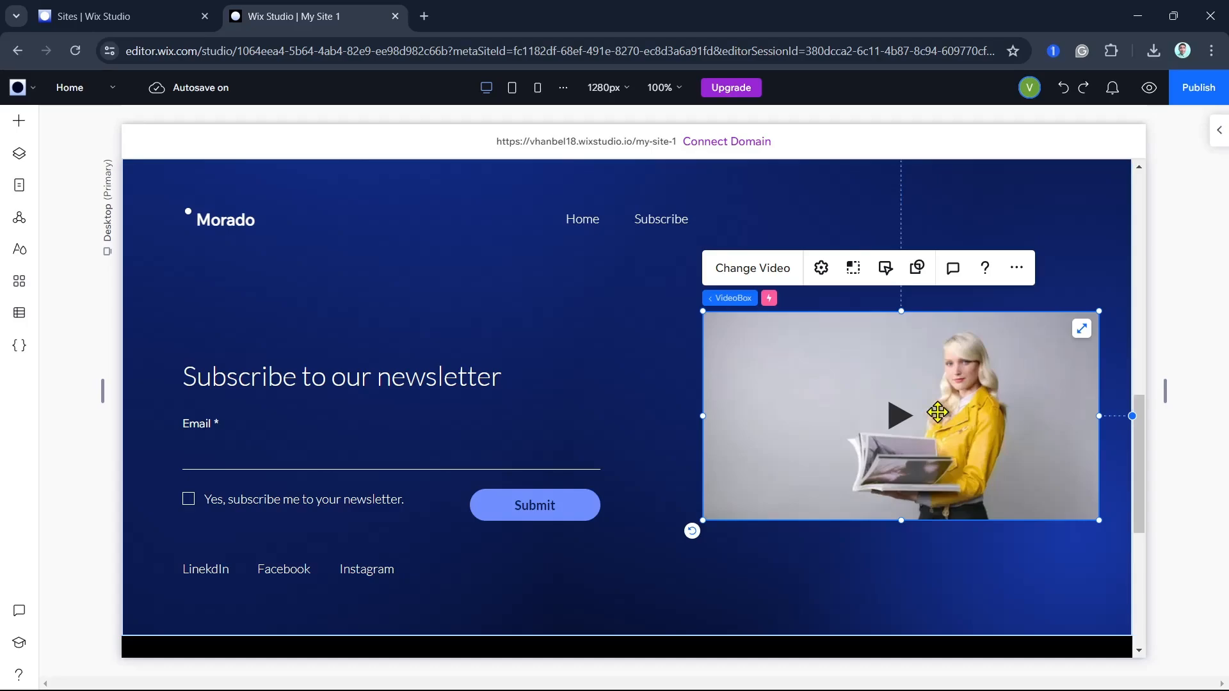
left_click(1003, 210)
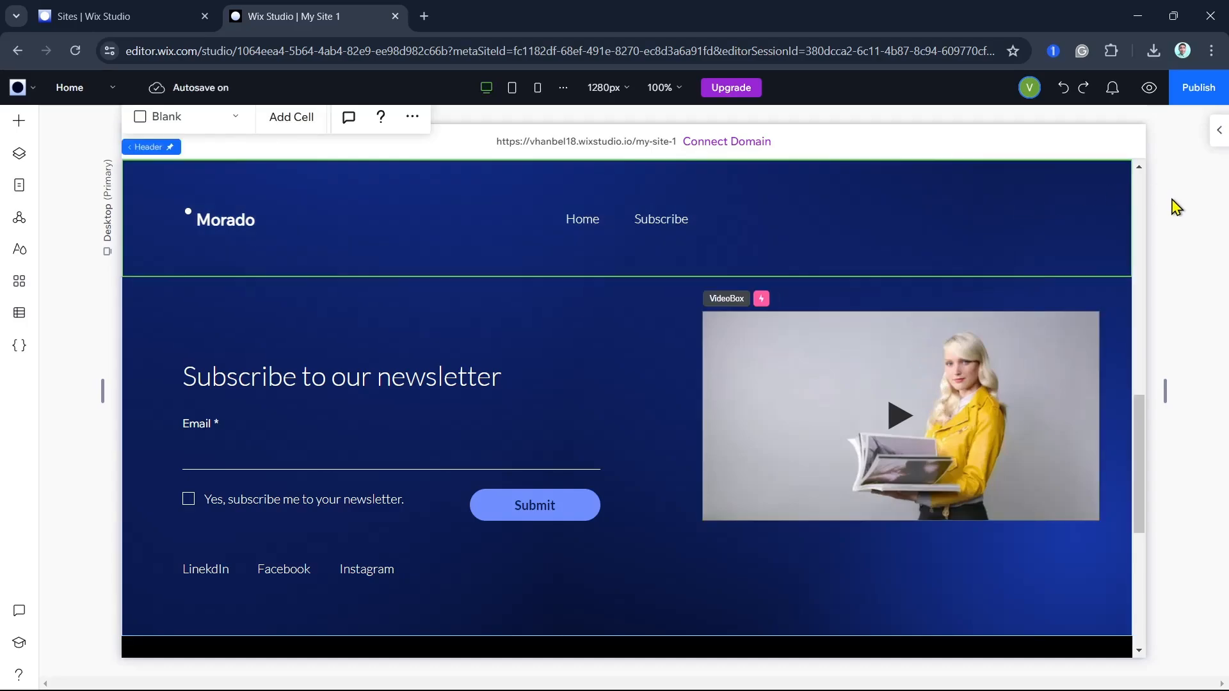
left_click(1173, 200)
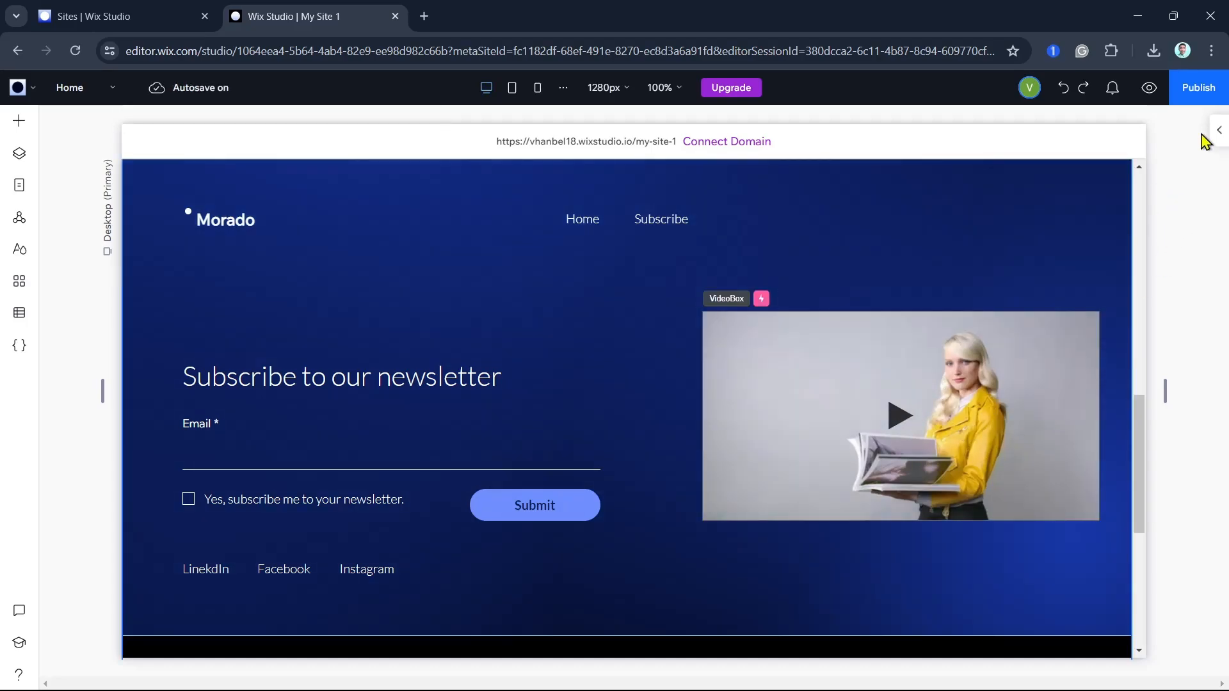